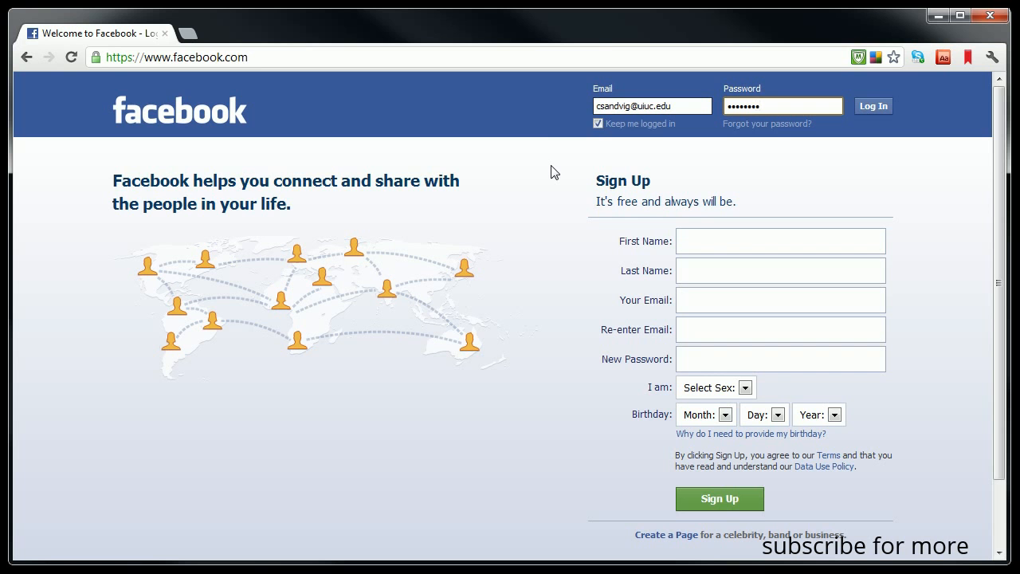
Log in to Facebook with the filled-in credentials and go to developers.facebook.com.
key("Return")
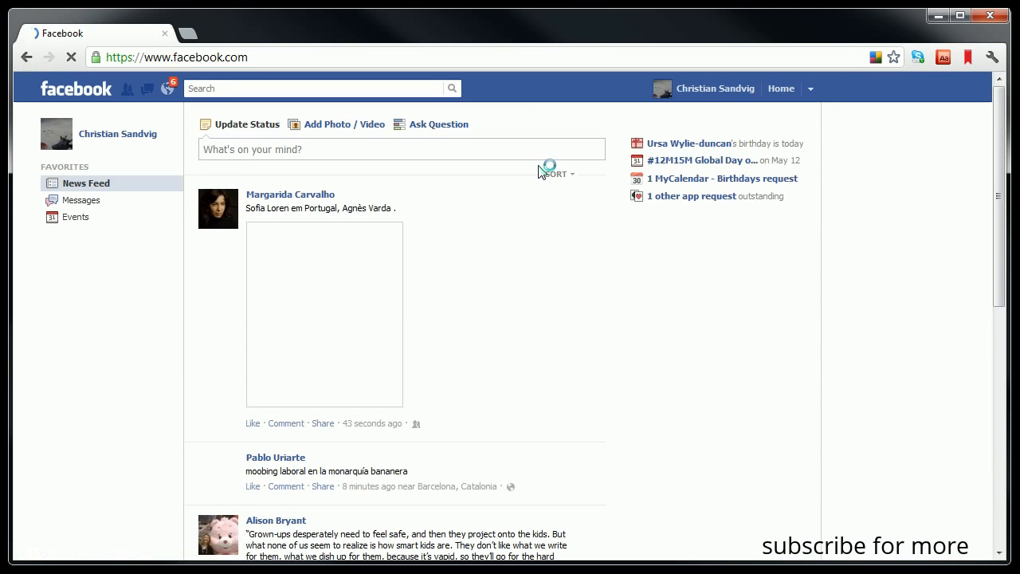
left_click(289, 55)
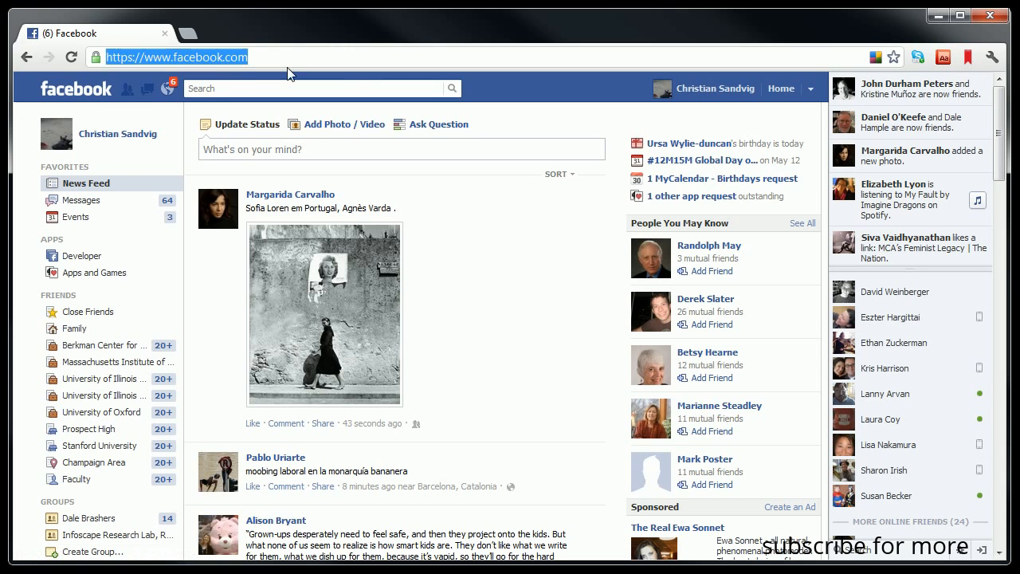
type("developer")
key("End")
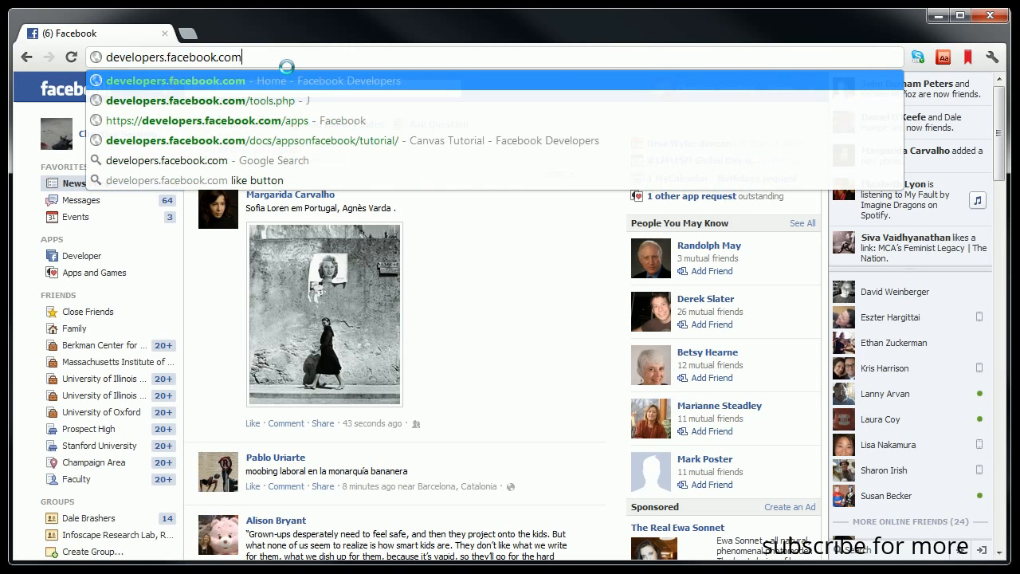
key("Return")
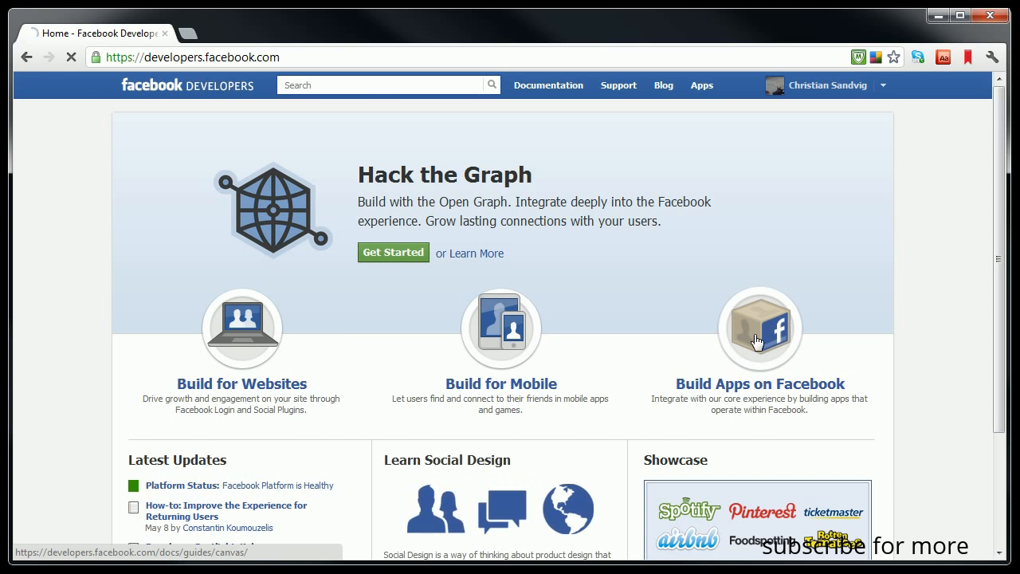
Open the Developer App through the Build Apps on Facebook guide and its Canvas Tutorial.
left_click(753, 355)
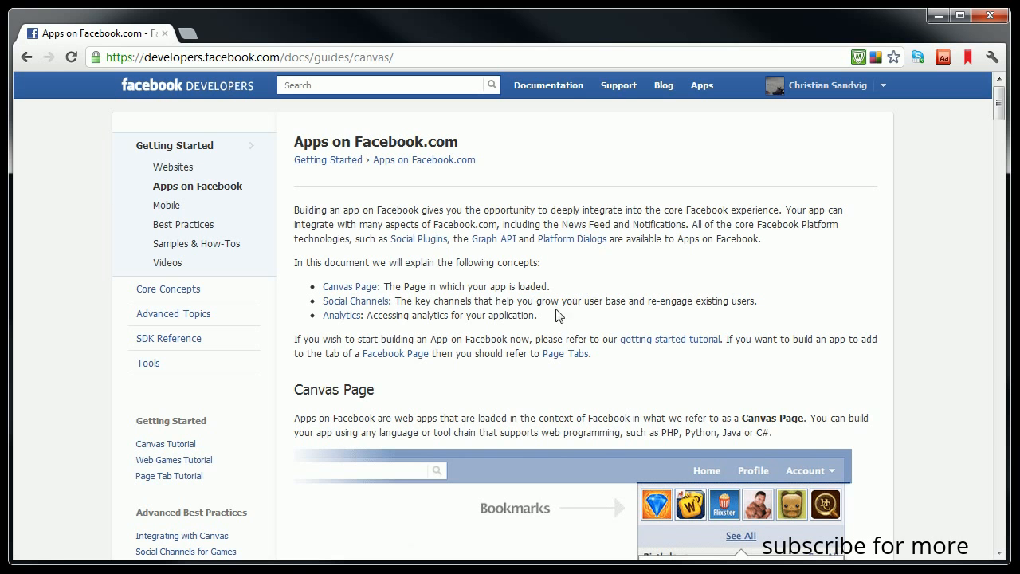
left_click(173, 448)
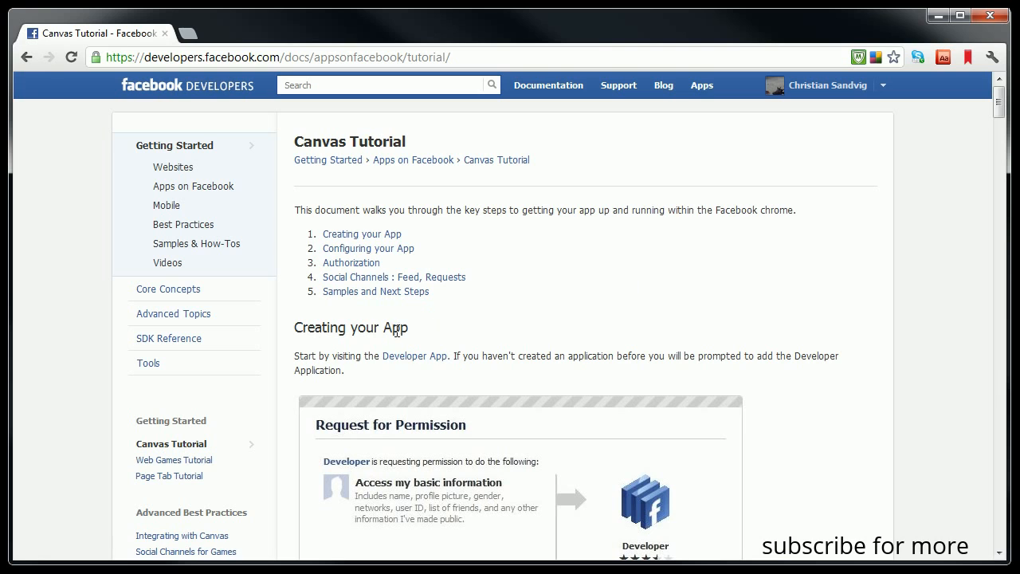
left_click(425, 361)
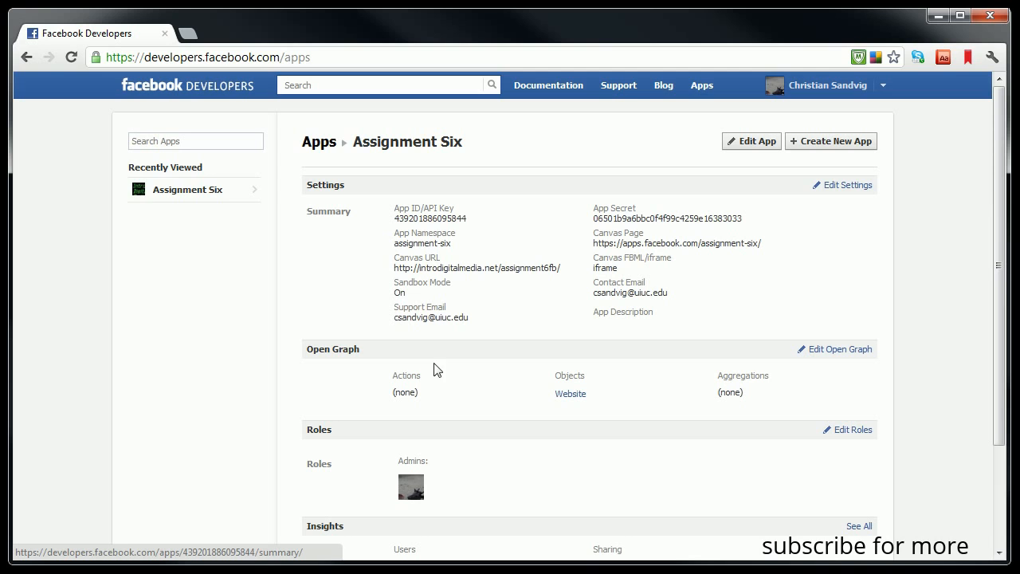
Return to the Canvas Tutorial and review the instructions for creating and configuring an app.
left_click(223, 62)
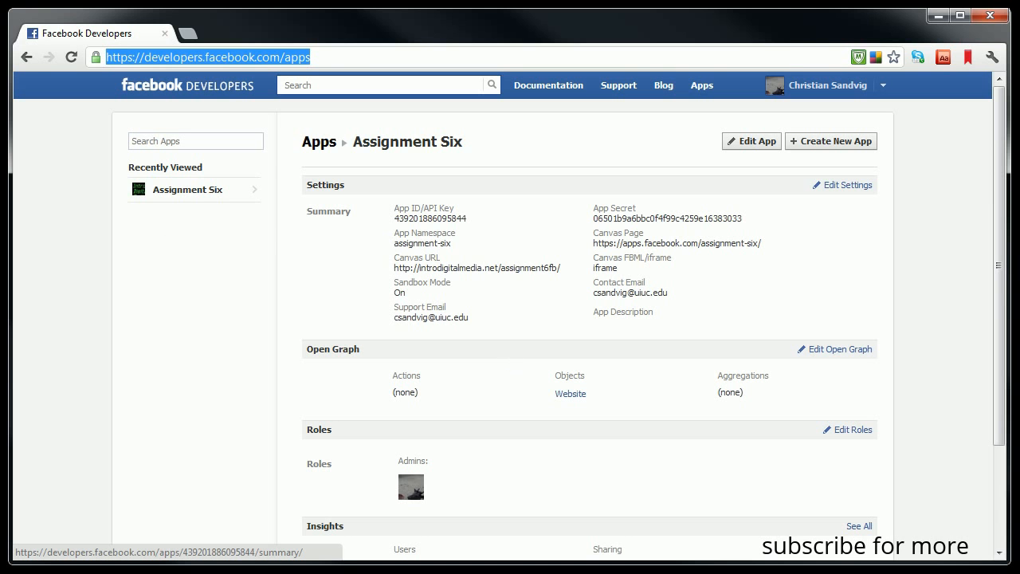
left_click(26, 57)
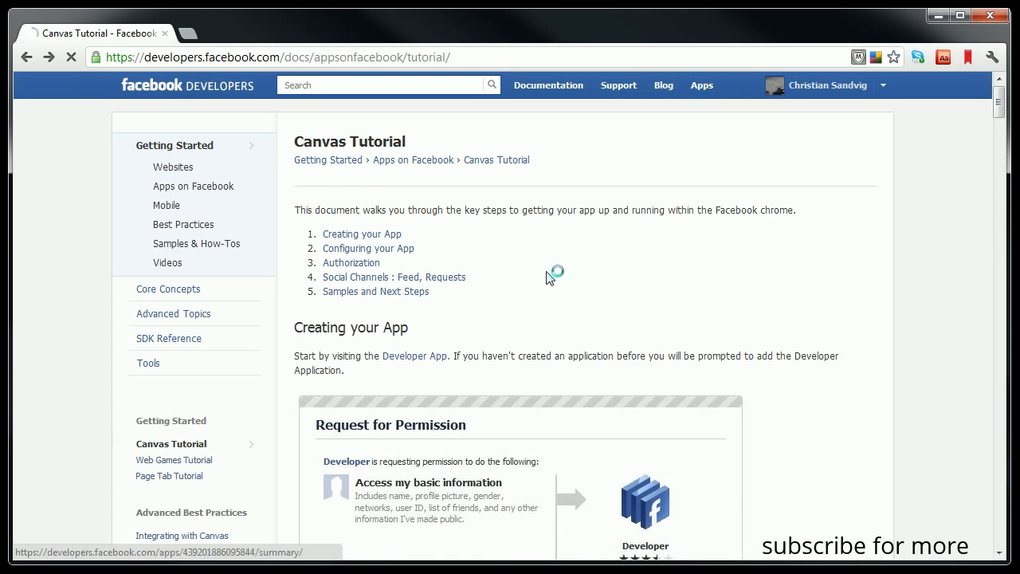
key("Down")
key("Down")
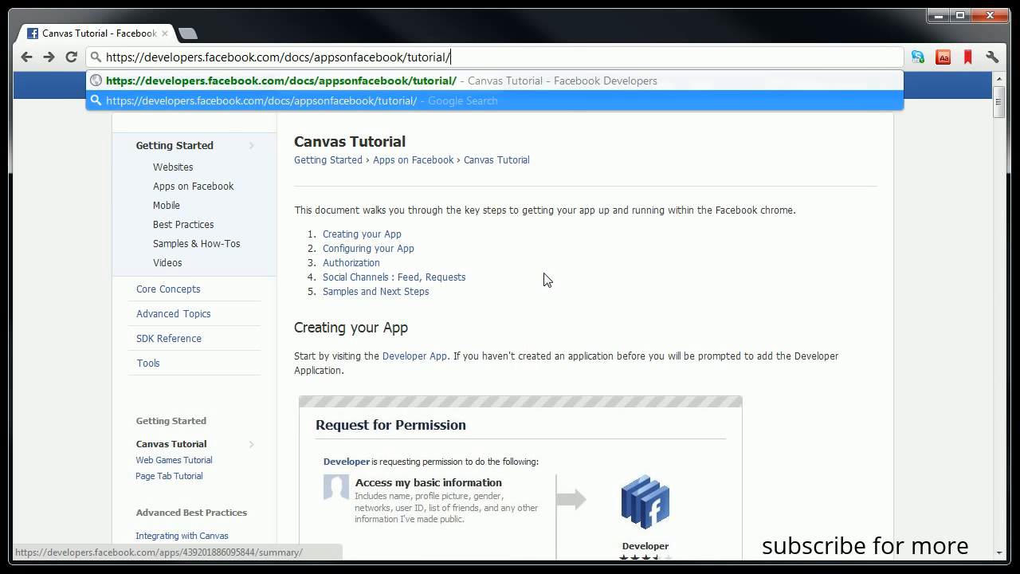
left_click(535, 279)
scroll(539, 282, "down", 5)
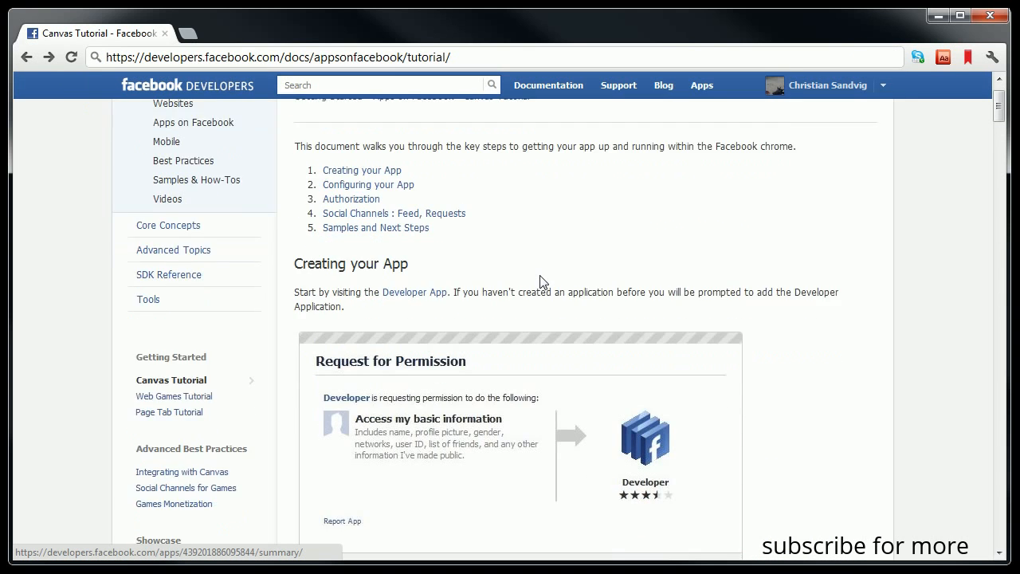
scroll(539, 282, "down", 3)
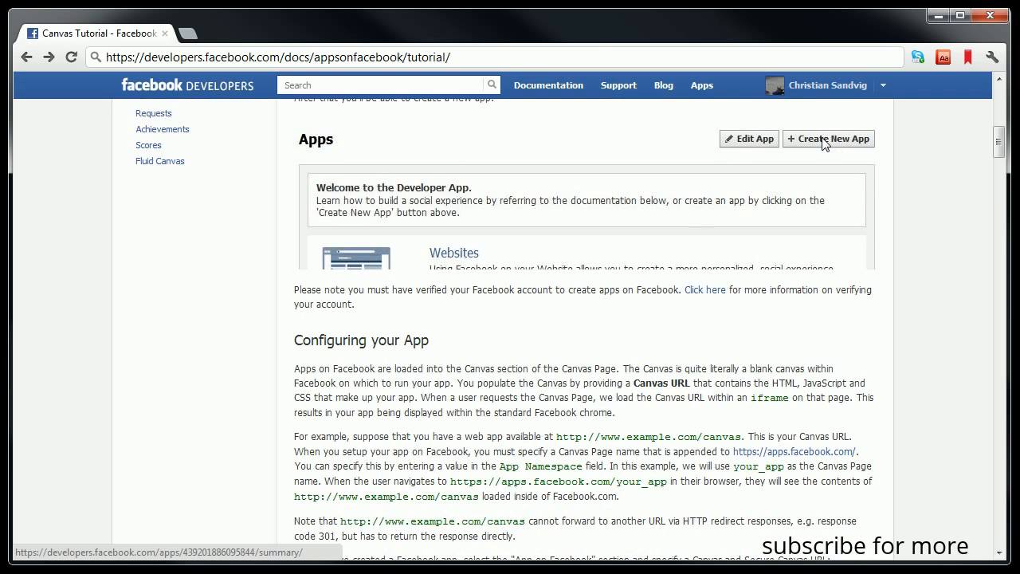
Go back to the Developer App and submit a new app named Whatever-test-app, without a namespace or web hosting.
left_click(52, 57)
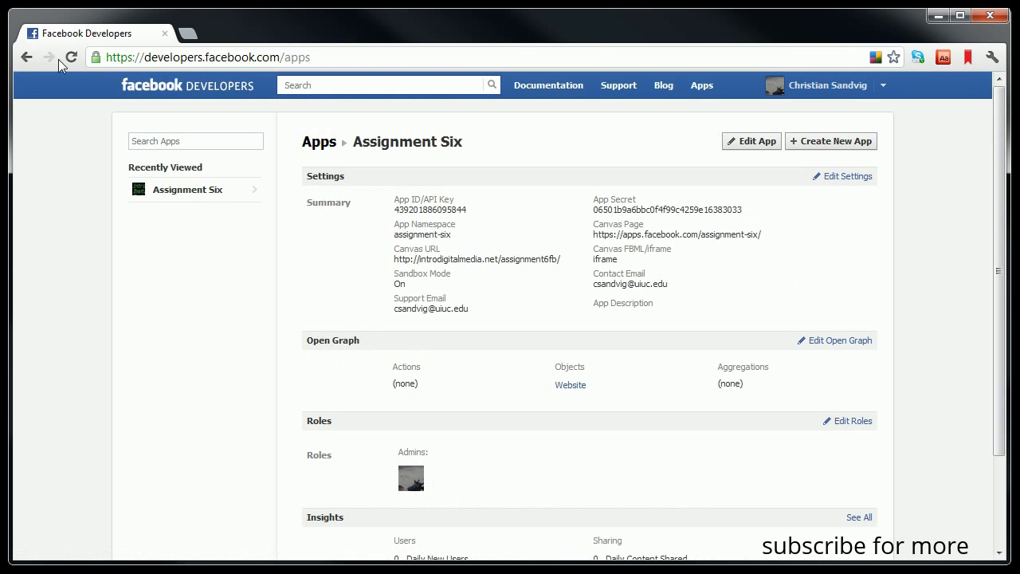
left_click(833, 141)
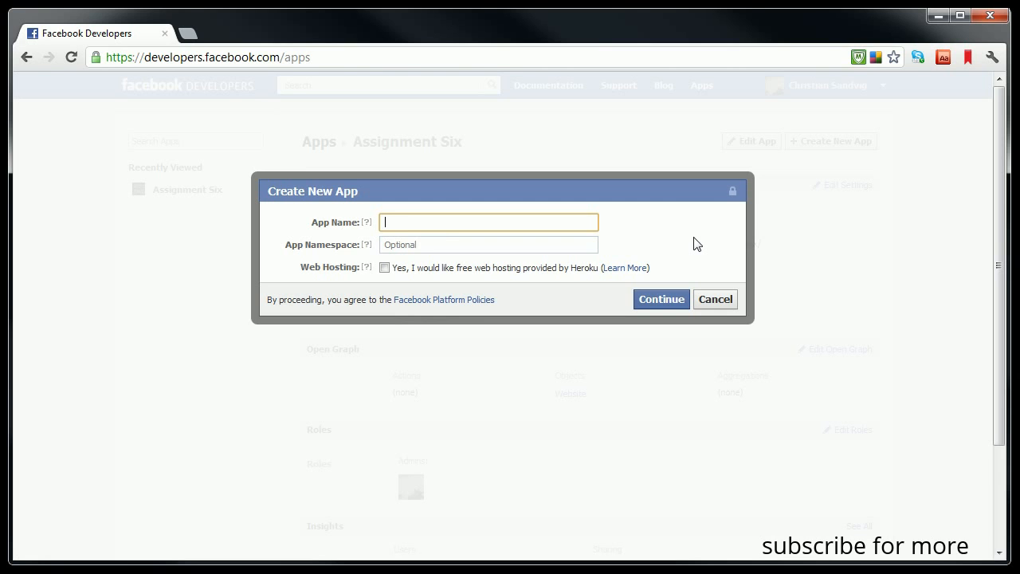
type("Whatev")
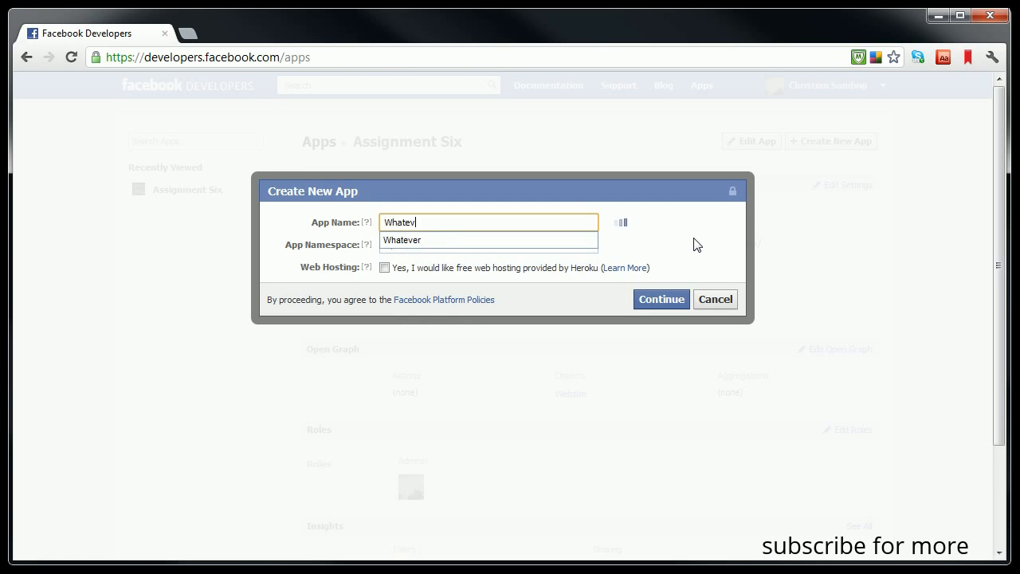
type("er-test-app")
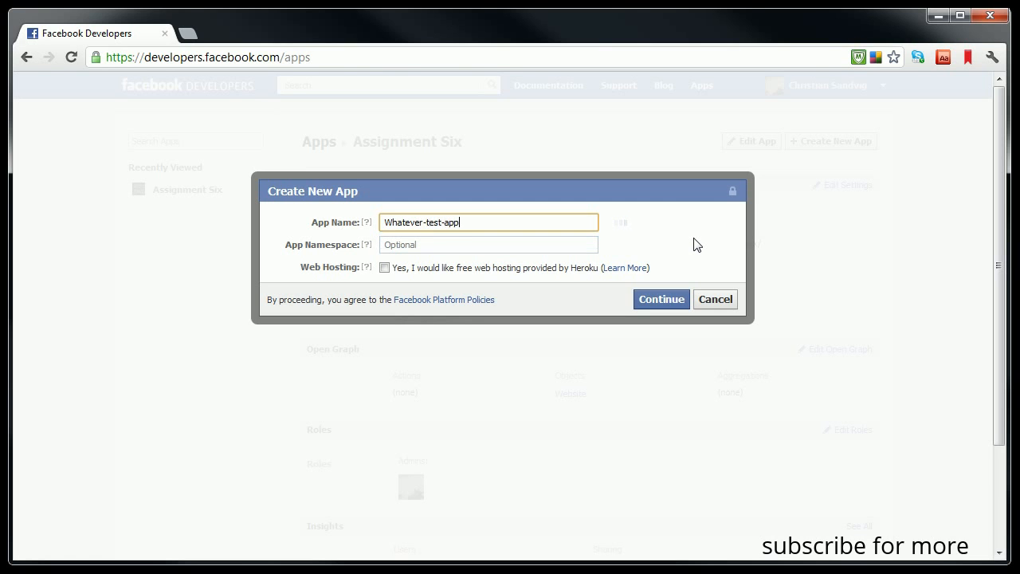
key("Tab")
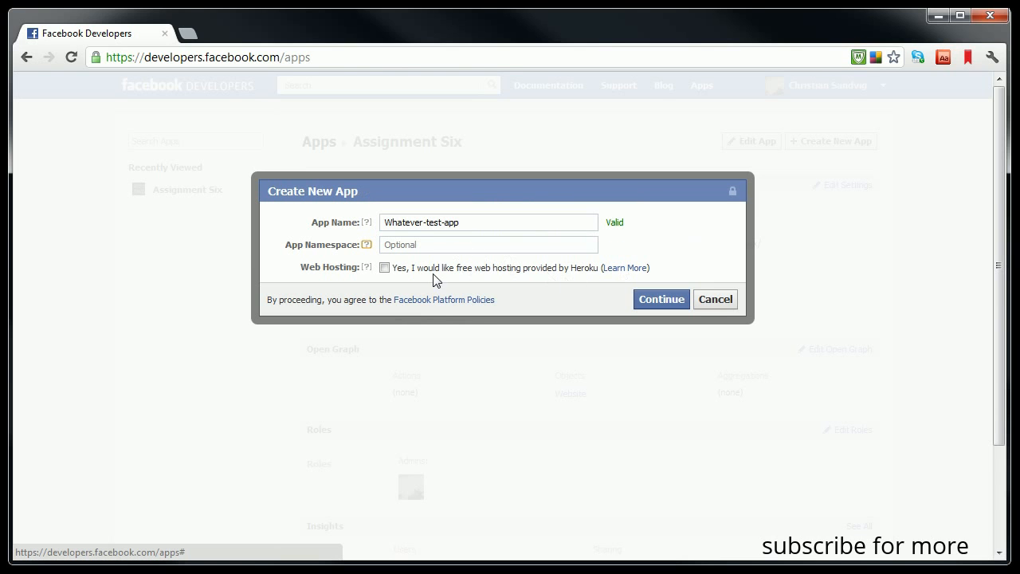
left_click(661, 300)
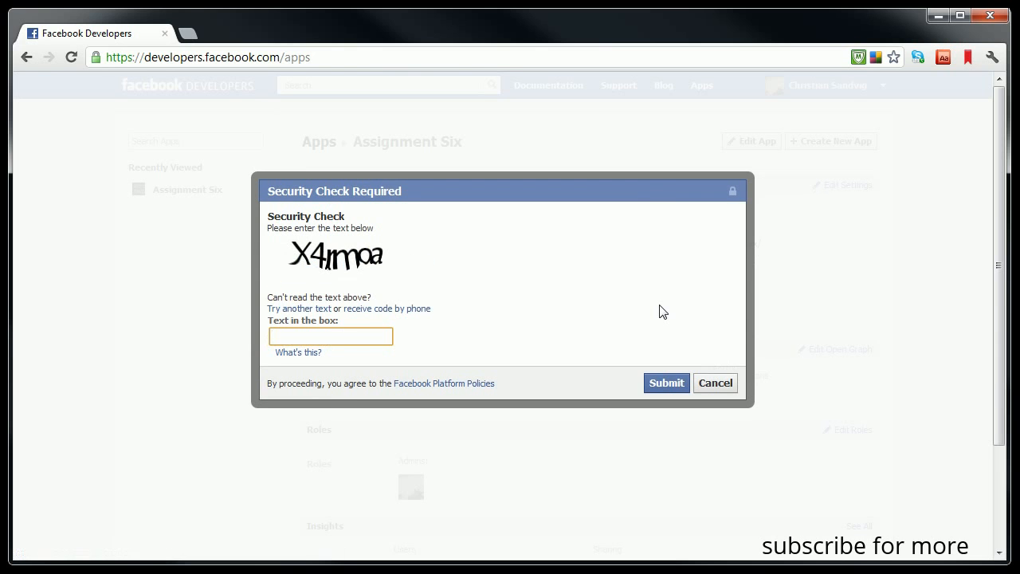
Submit the security check with the characters shown in the captcha image.
type("X4rmoa")
left_click(660, 383)
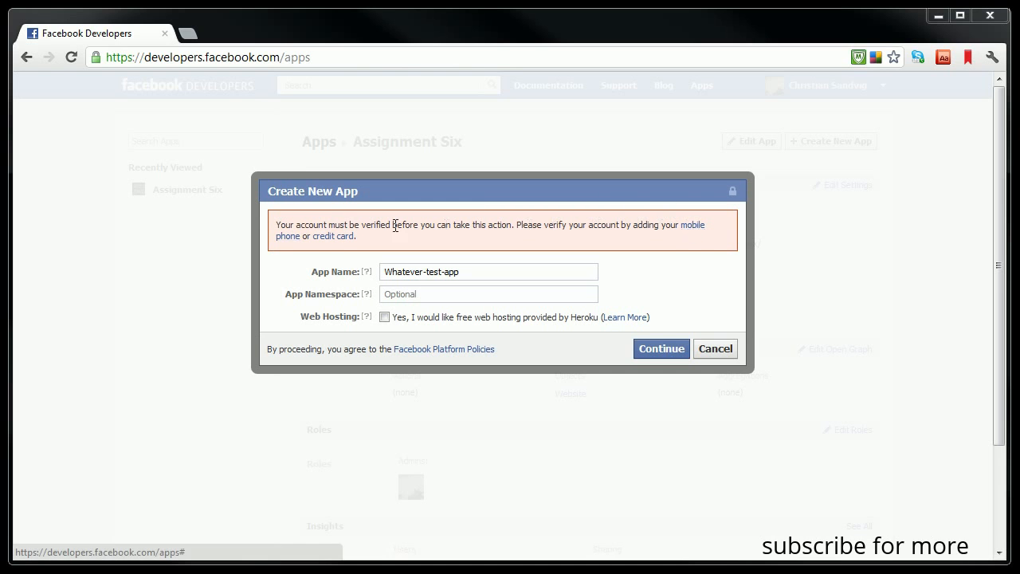
Start account verification by mobile phone and submit the phone number to request a confirmation code.
left_click(698, 225)
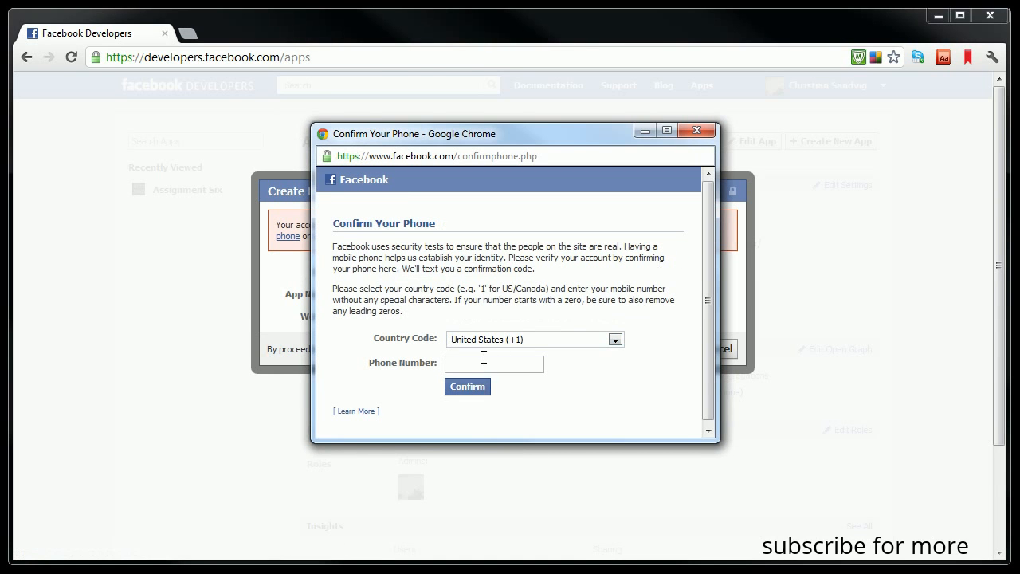
left_click(489, 365)
left_click_drag(503, 129, 497, 369)
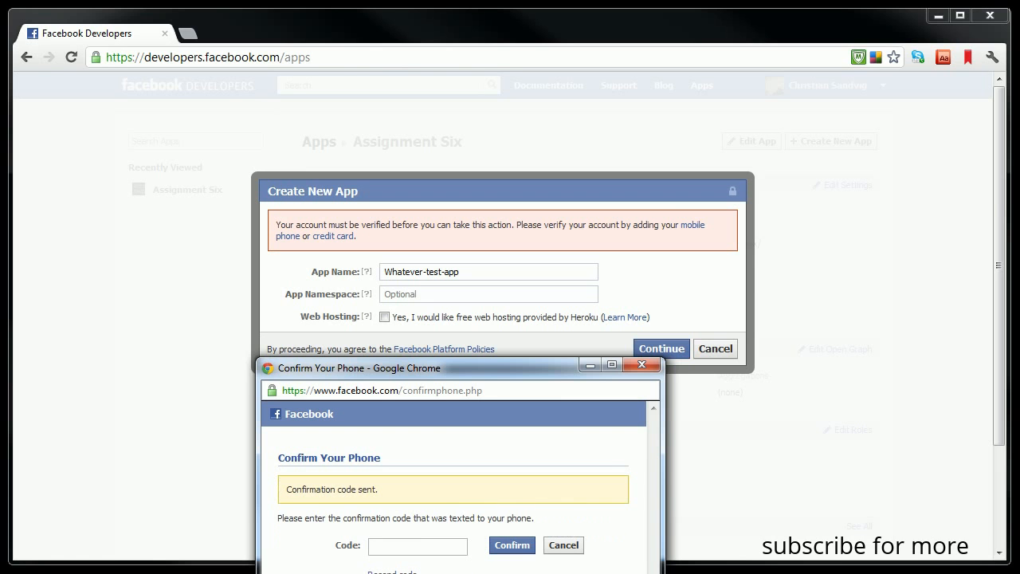
left_click_drag(484, 369, 537, 131)
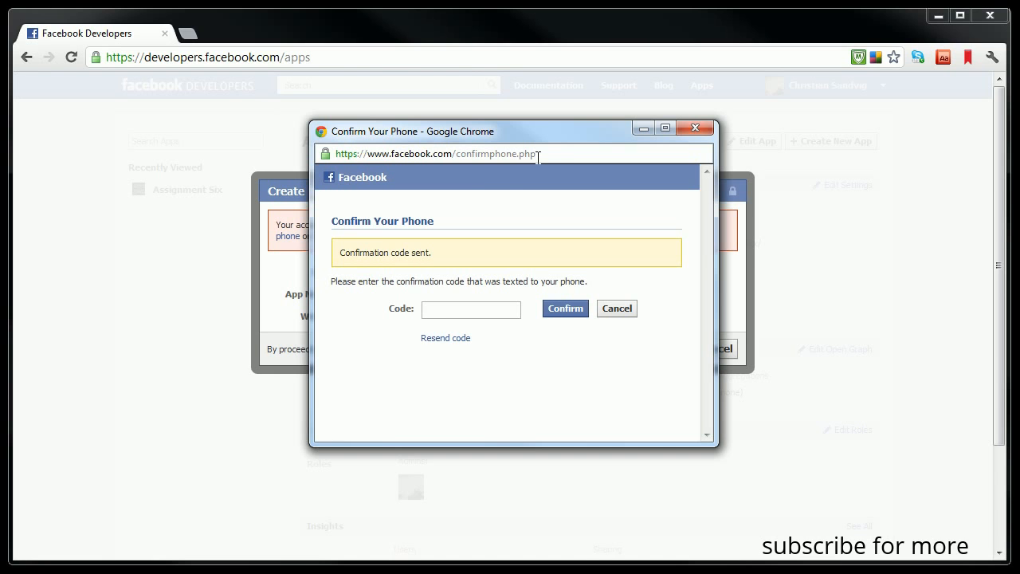
Enter the texted confirmation code, confirm the phone, and close the verification window.
left_click(448, 308)
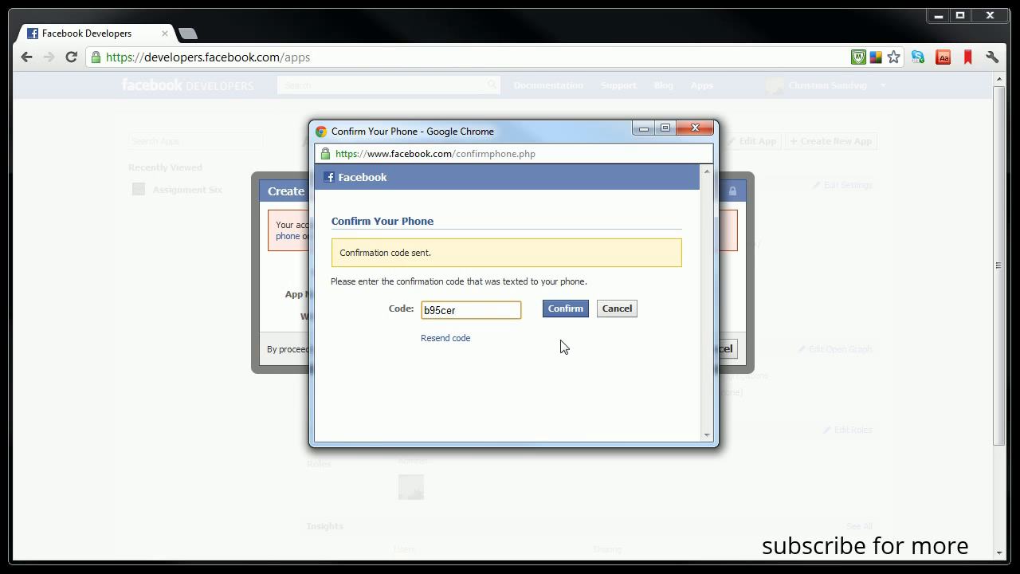
left_click(567, 312)
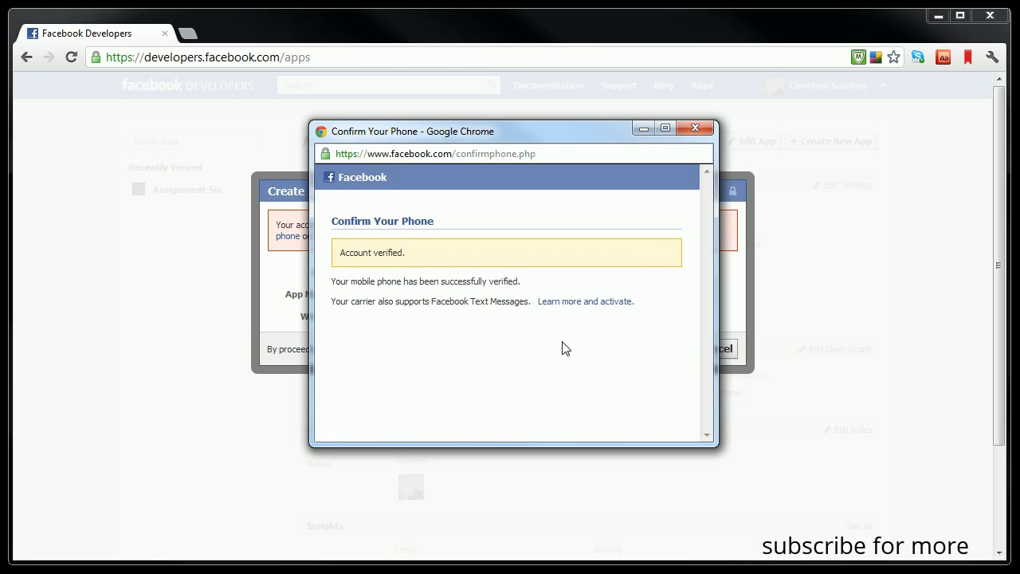
left_click(695, 130)
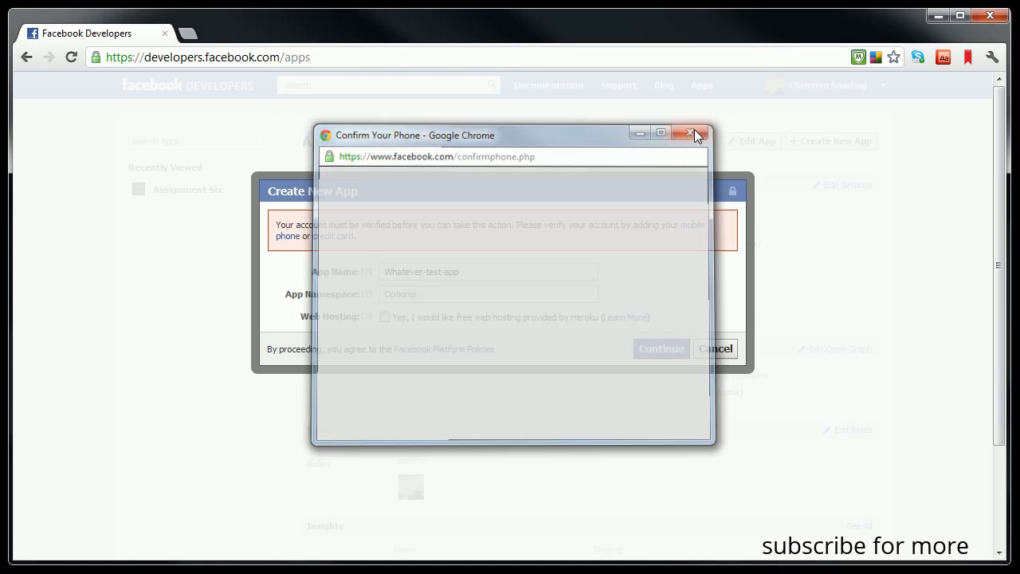
Resubmit the new app Whatever-test-app and pass the repeated security check with the new captcha text.
left_click(665, 354)
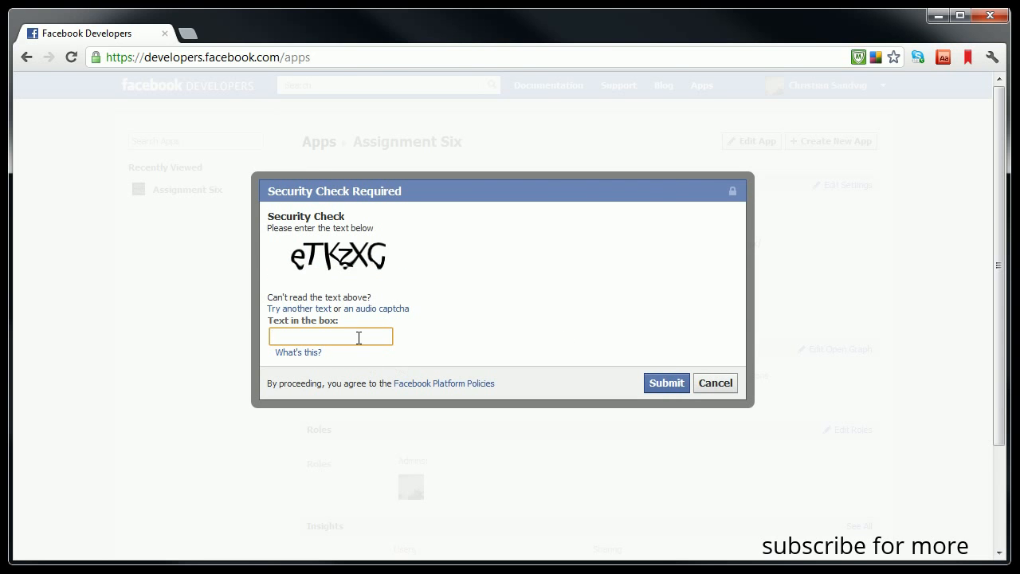
type("eTKzXC")
left_click(661, 383)
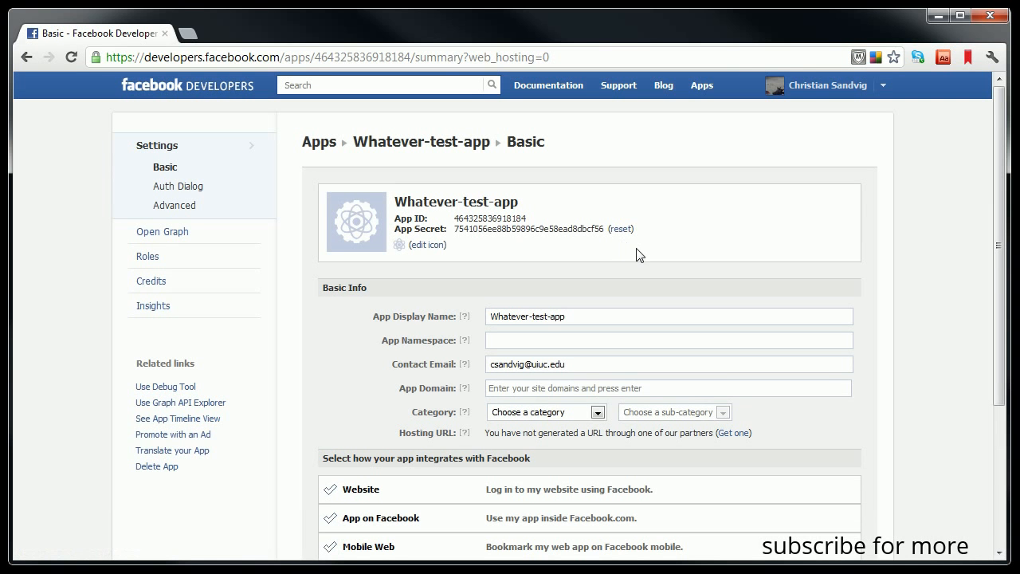
left_click_drag(1003, 189, 1001, 248)
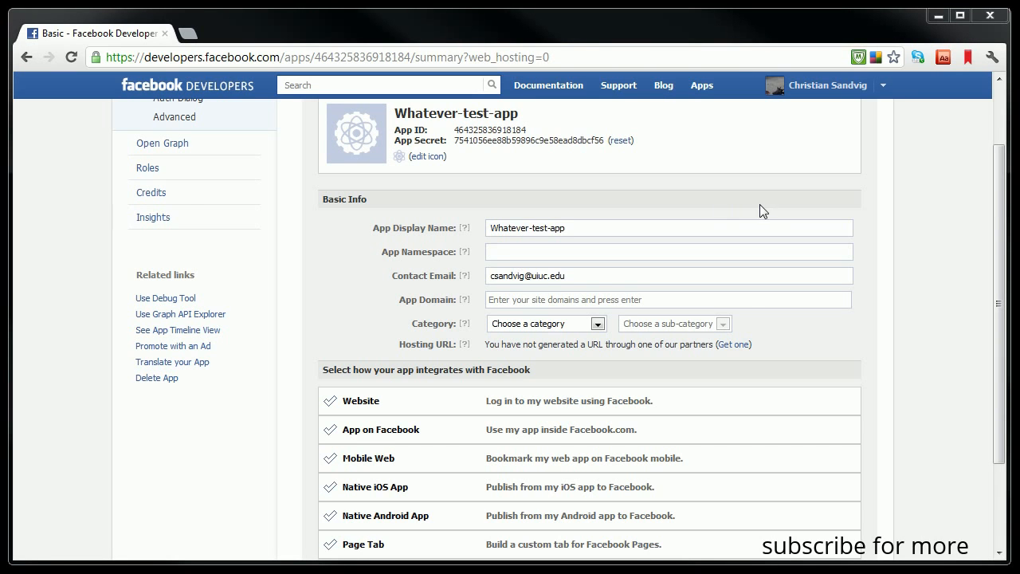
left_click(883, 86)
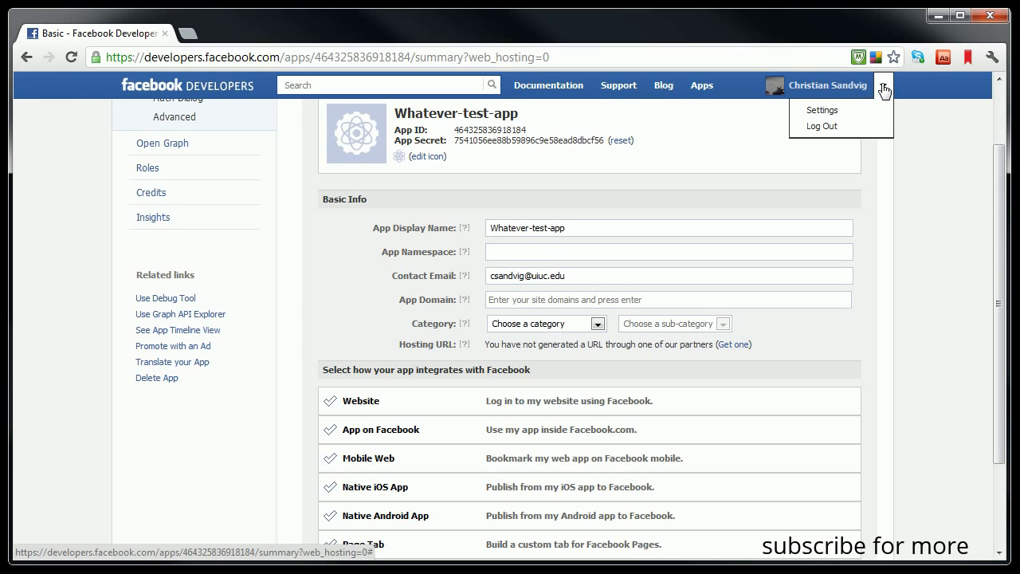
left_click(822, 111)
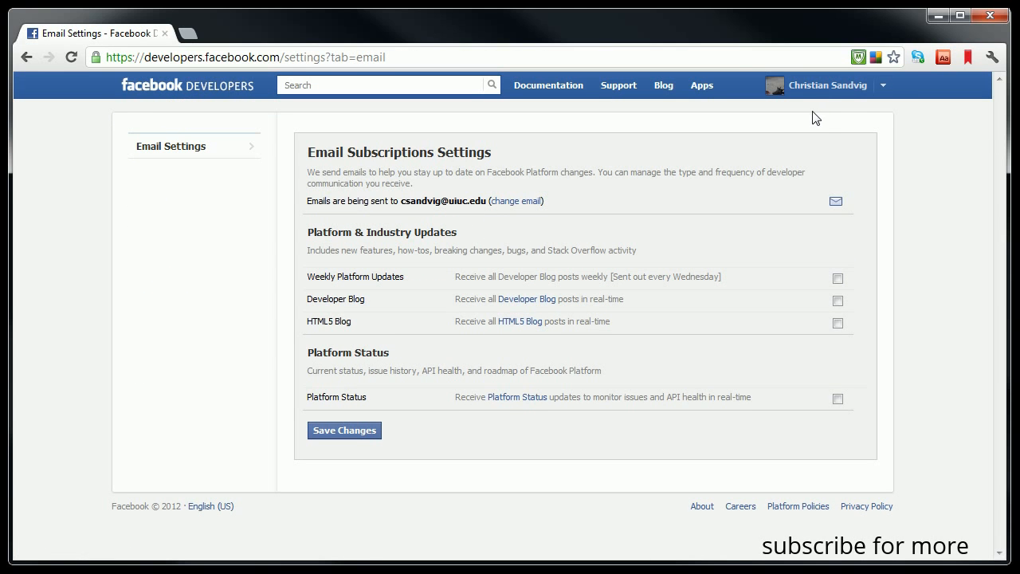
Go to the main Facebook site's account settings and open the Secure Browsing option in the security settings for editing.
left_click(857, 91)
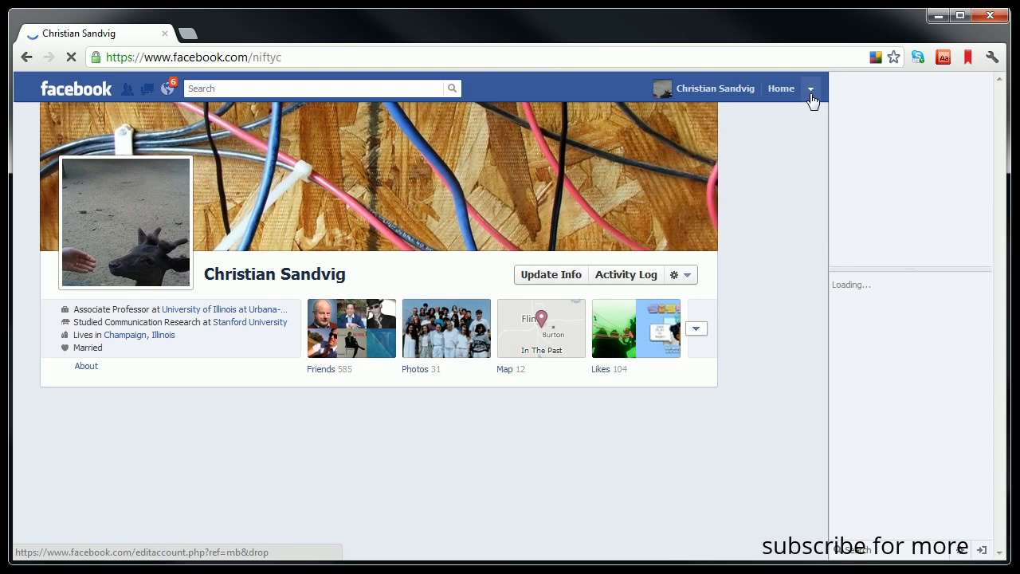
left_click(810, 89)
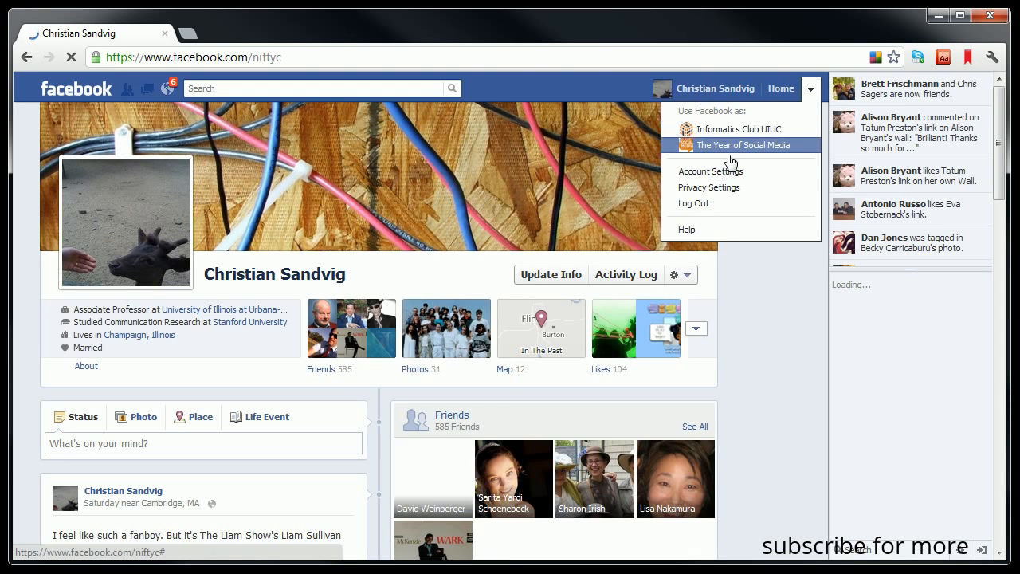
left_click(726, 173)
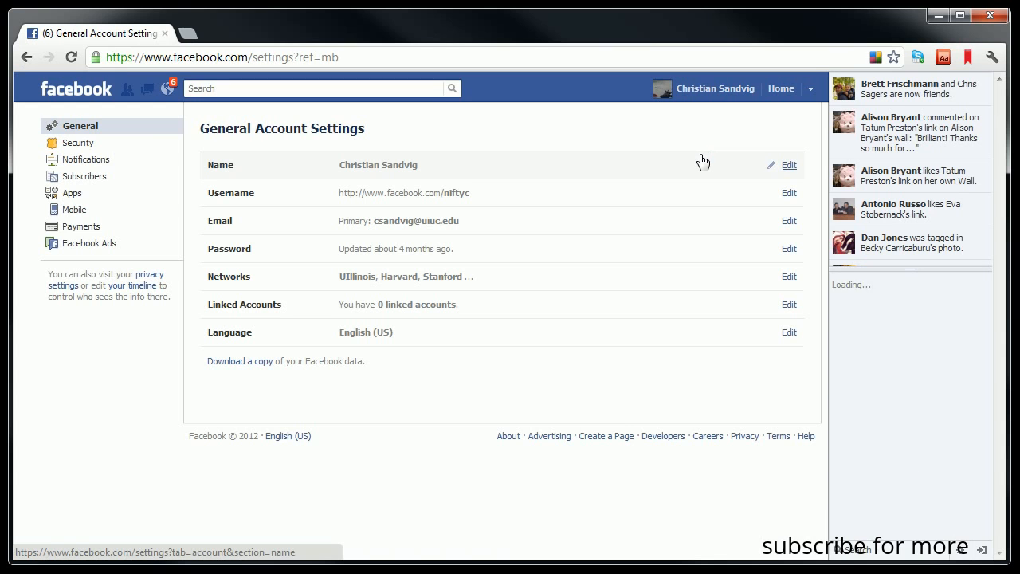
left_click(81, 150)
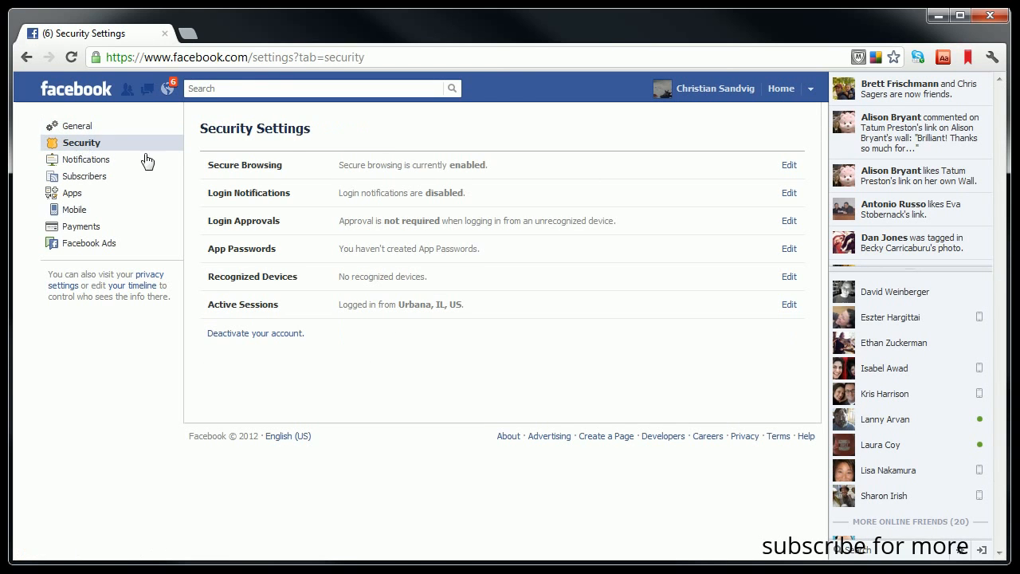
left_click(789, 166)
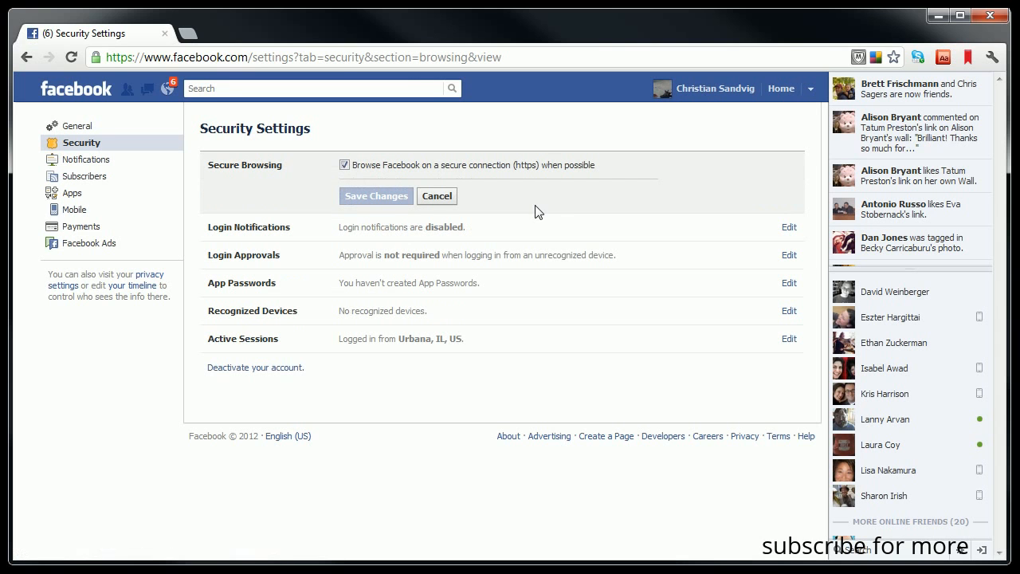
Turn off secure browsing in the account security settings, save the change, and return to Whatever-test-app's Basic settings page.
left_click(344, 166)
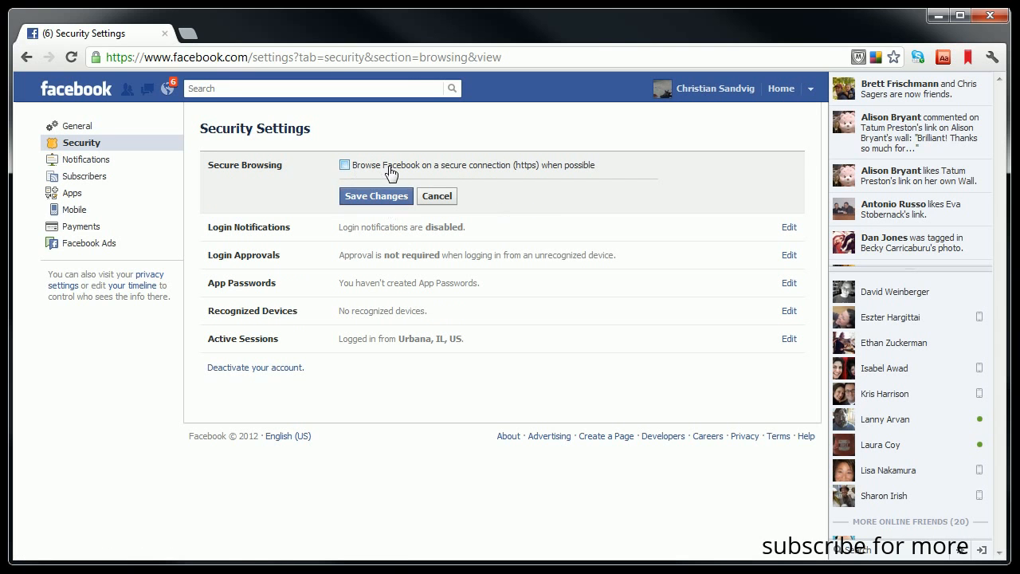
left_click(381, 198)
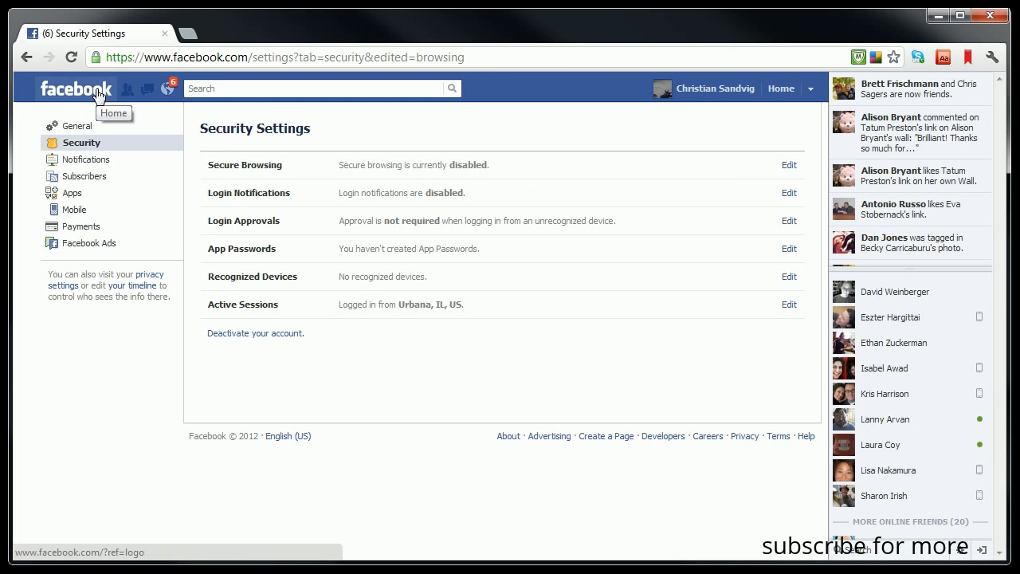
right_click(28, 58)
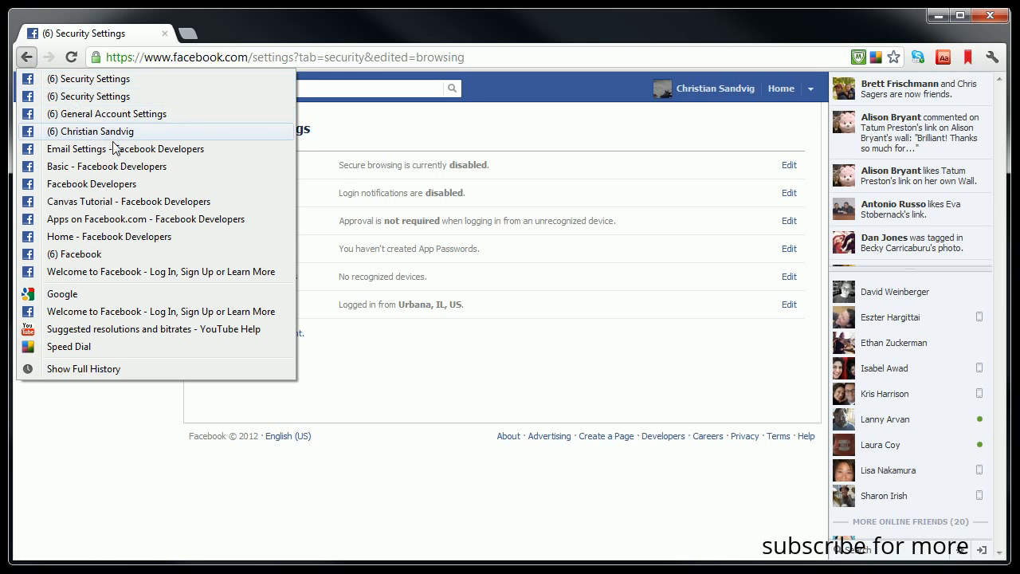
left_click(114, 168)
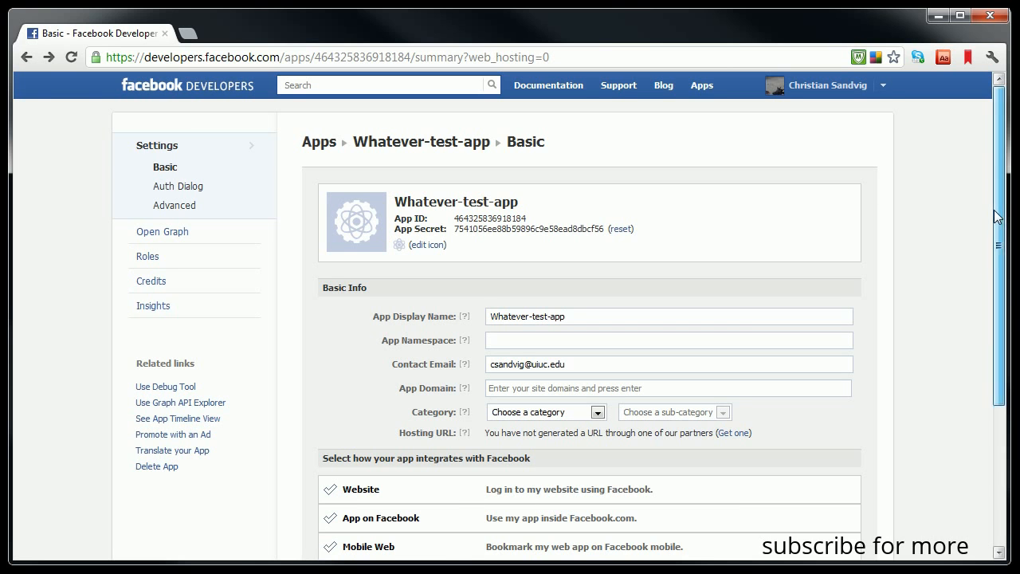
scroll(956, 220, "down", 3)
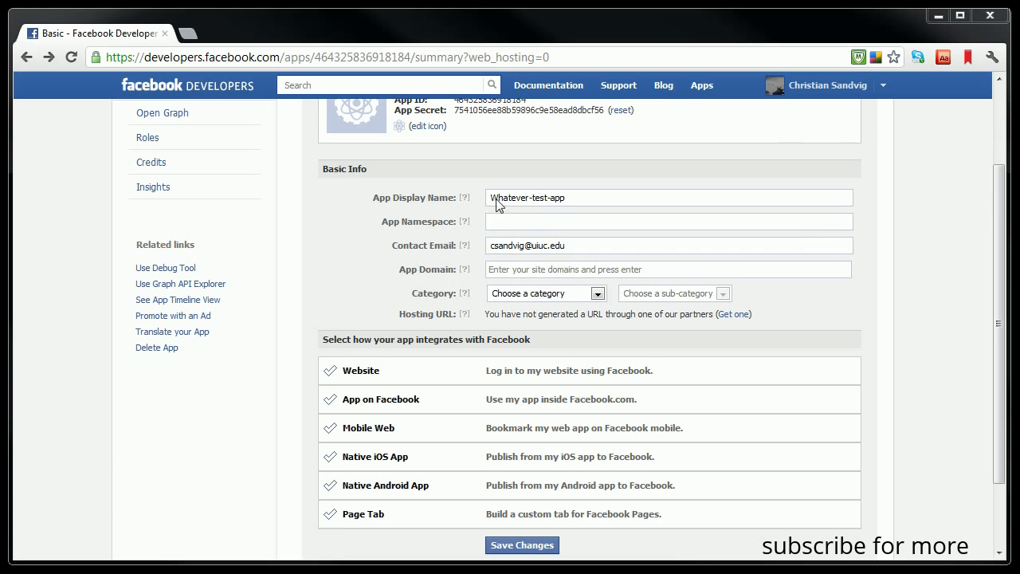
Switch to WinSCP and log in to the web server with the stored introdigitalmedia.net session.
left_click(938, 16)
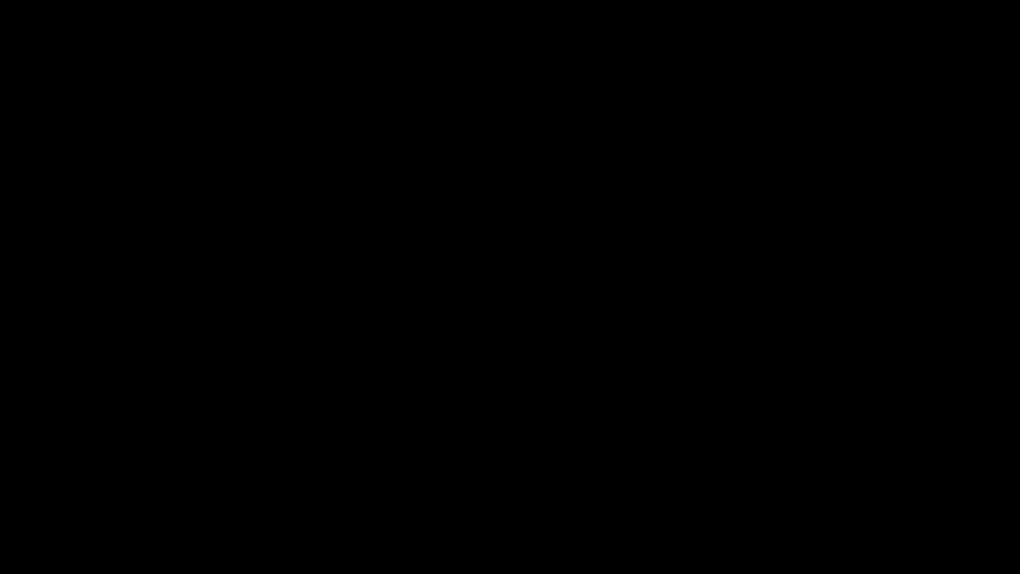
left_click(158, 573)
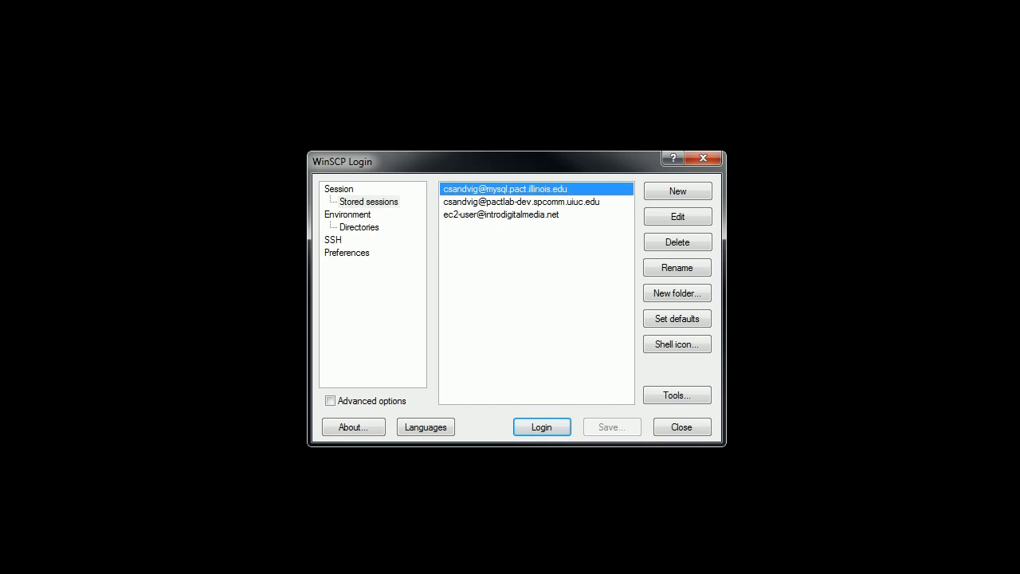
double_click(533, 215)
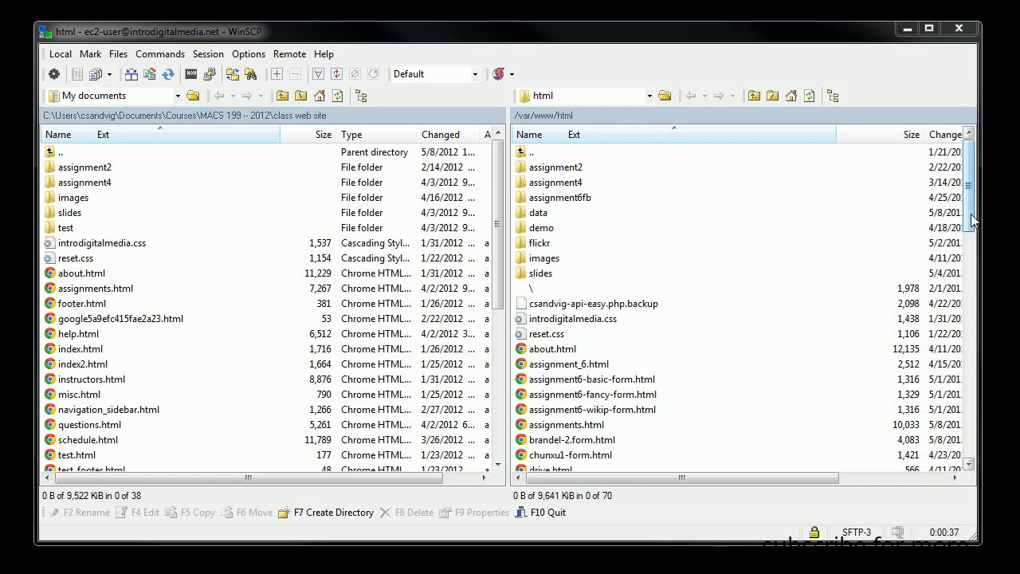
Create a folder named whatever-test in the server's /var/www/html directory, and look inside it before returning to html.
left_click_drag(972, 221, 955, 476)
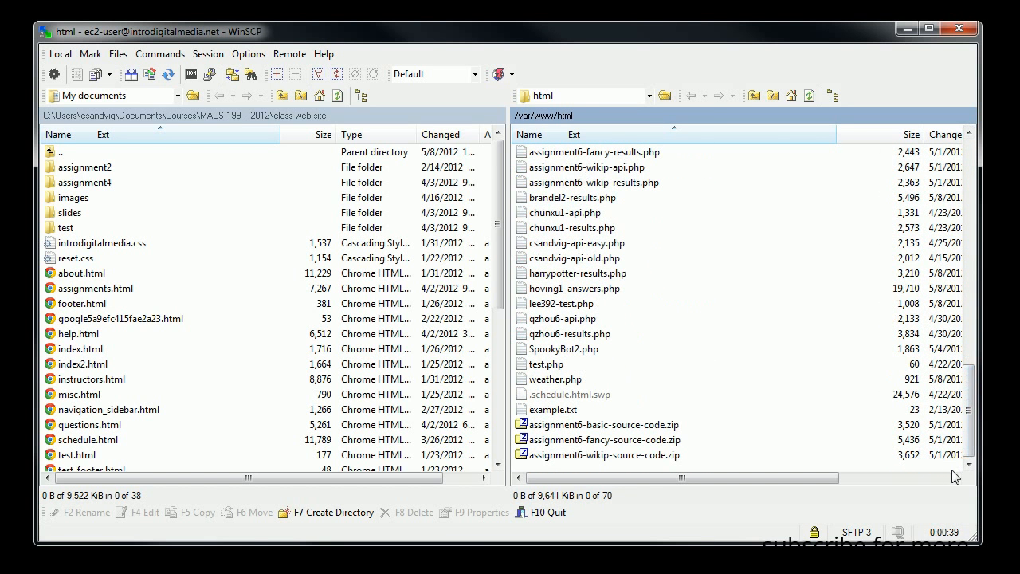
right_click(697, 470)
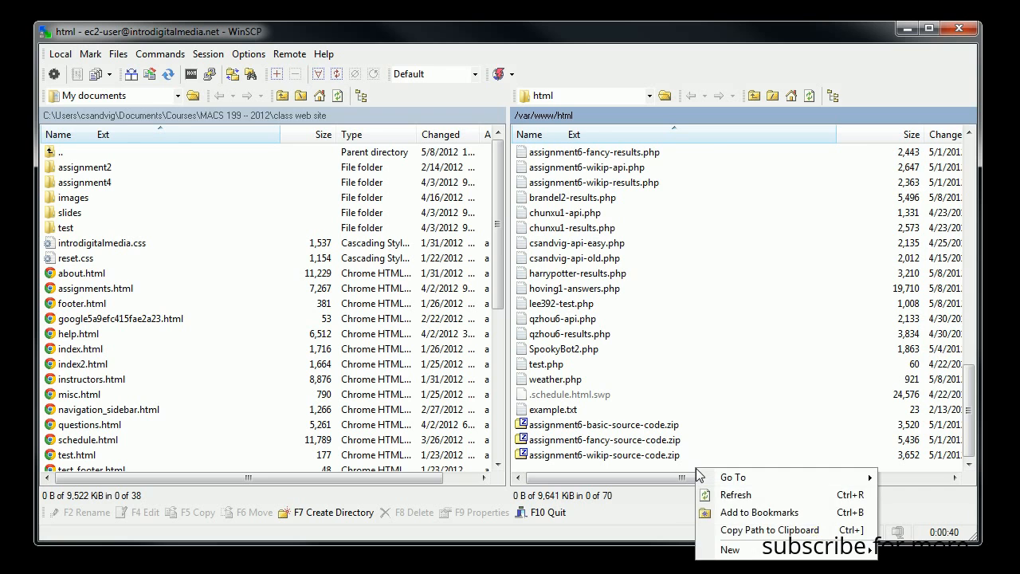
mouse_move(771, 555)
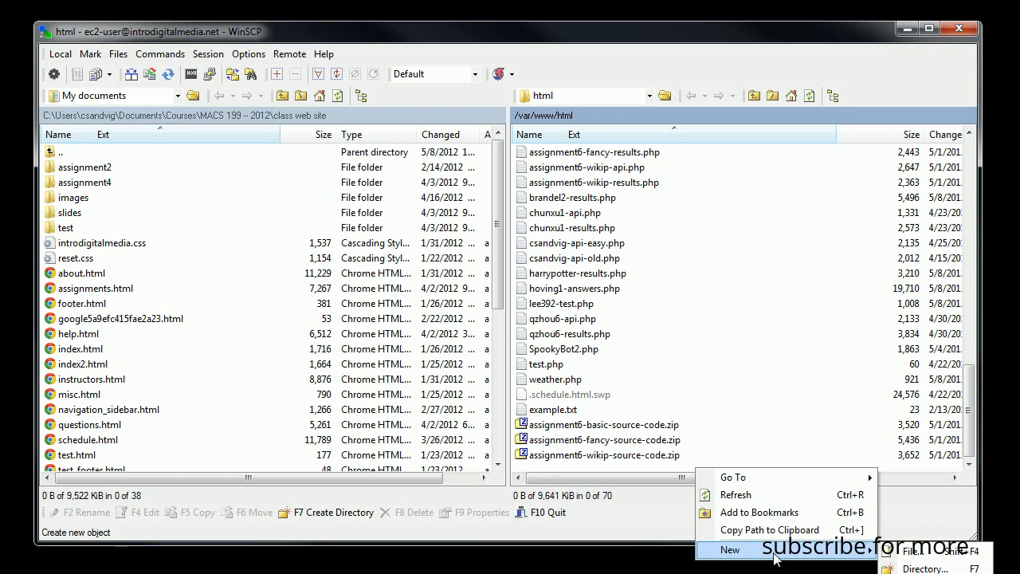
left_click(925, 569)
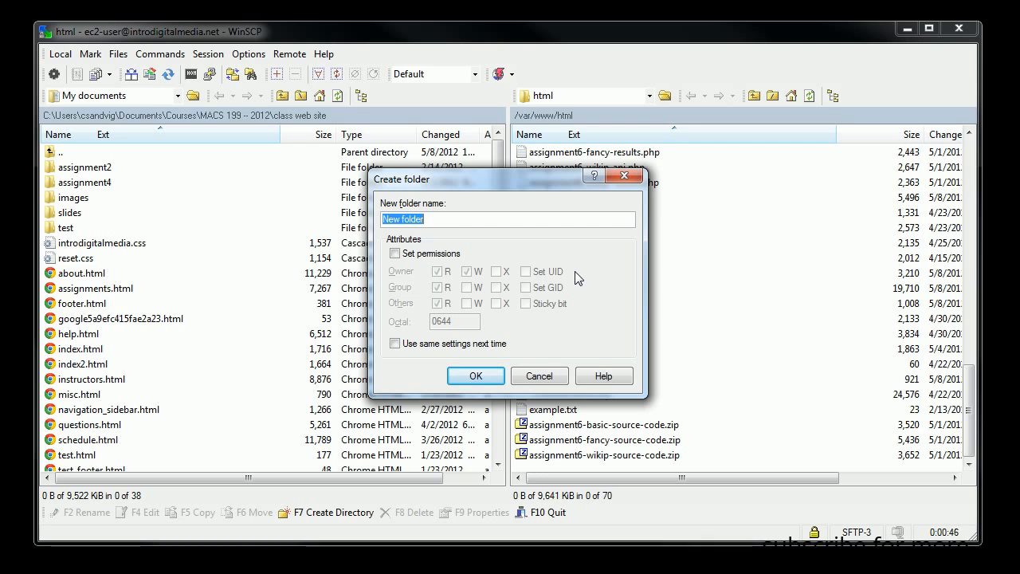
type("whate")
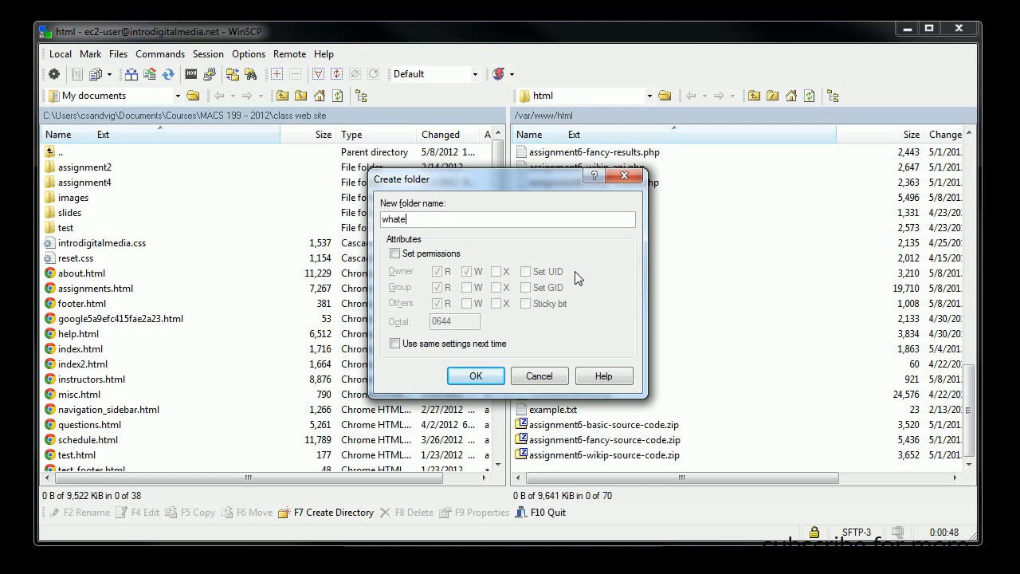
type("ver-test")
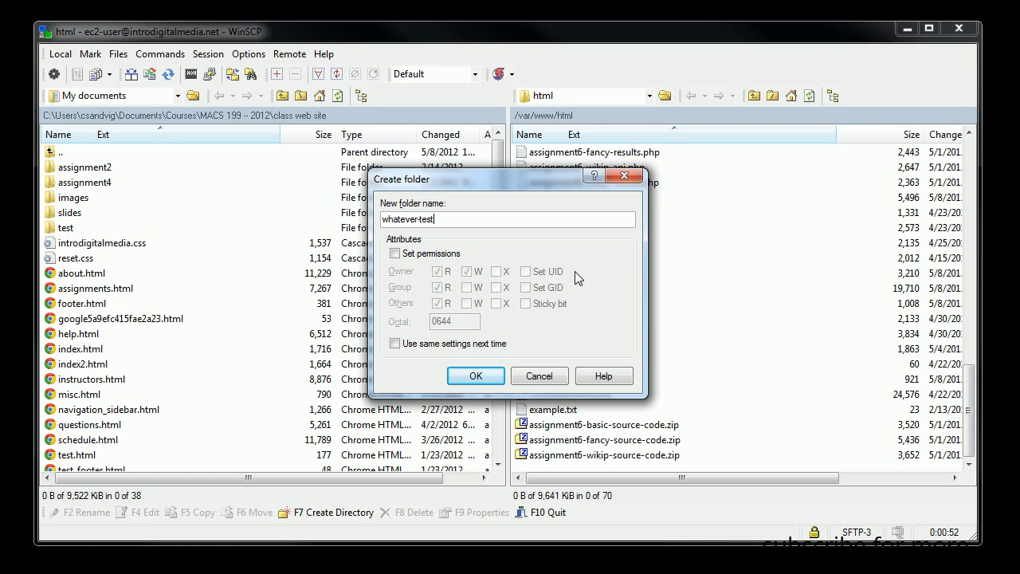
key("Return")
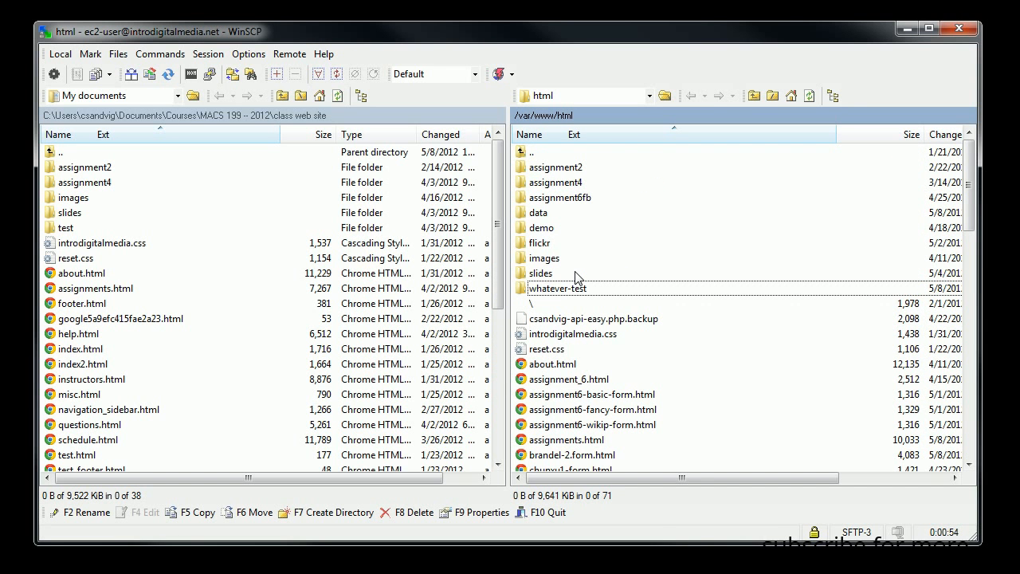
double_click(570, 290)
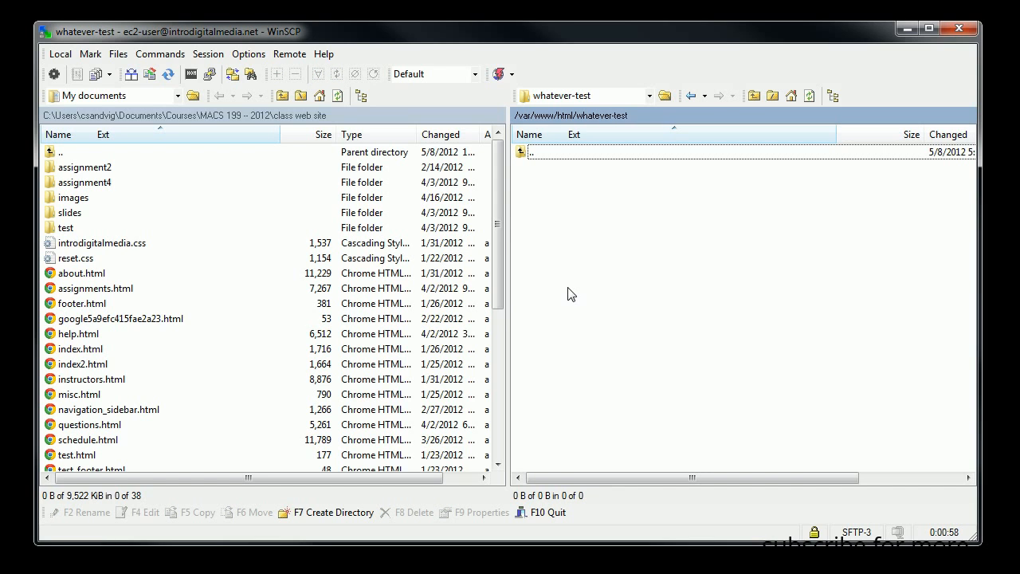
left_click(758, 97)
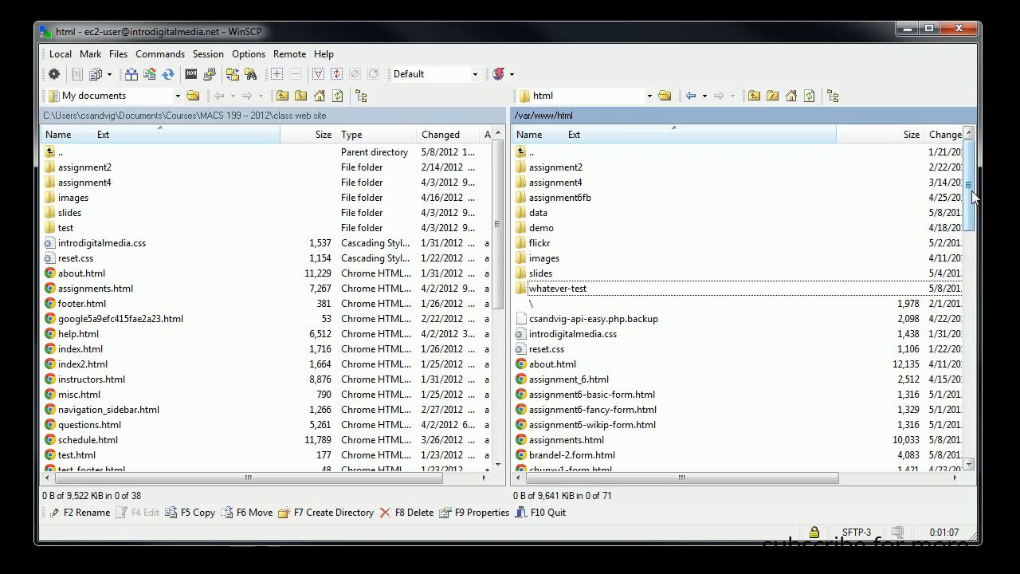
Move assignment6-wikip-form.html from the server's html directory into the whatever-test folder.
left_click_drag(972, 197, 971, 233)
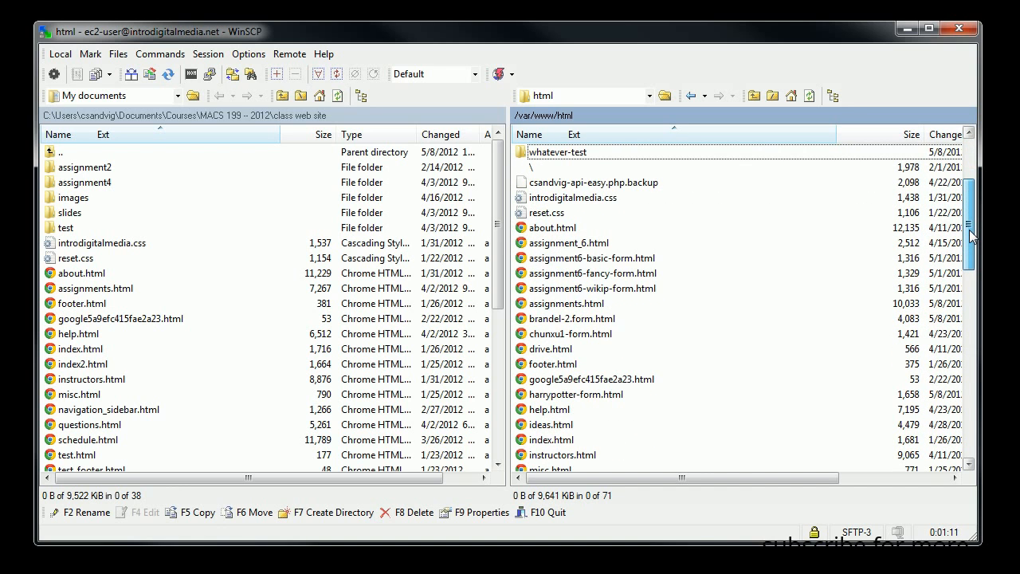
scroll(972, 233, "up", 3)
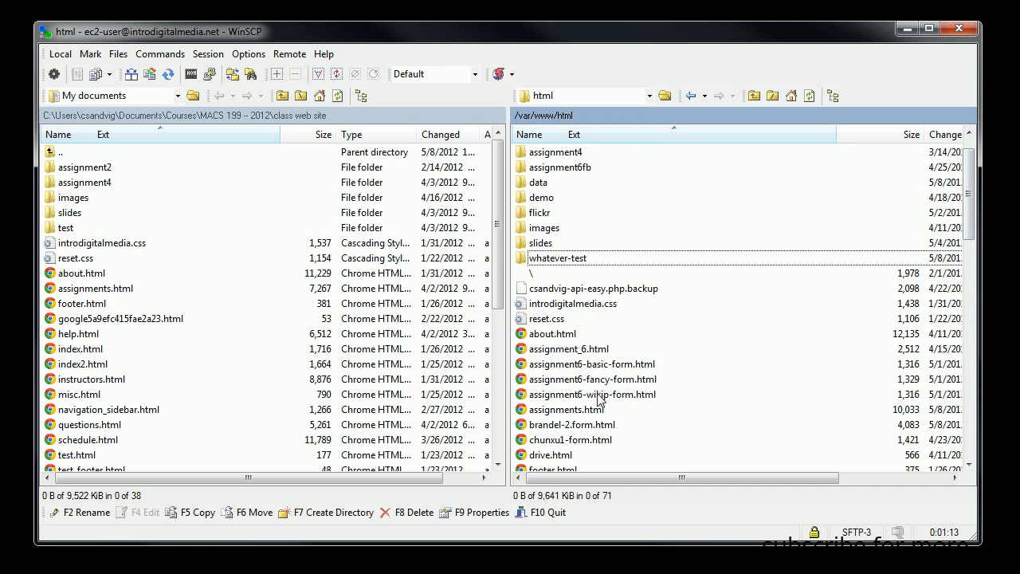
left_click(598, 397)
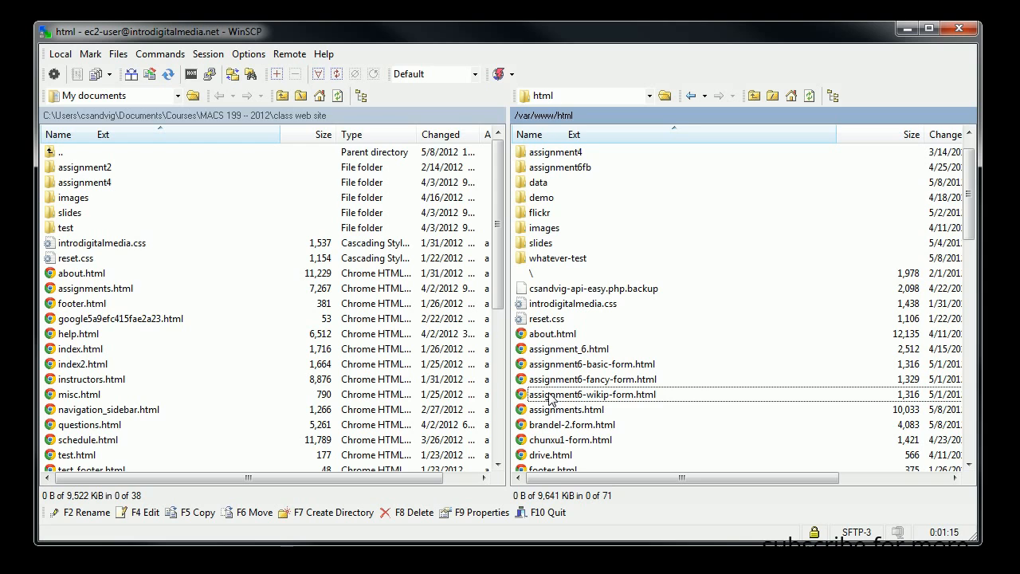
left_click(586, 261)
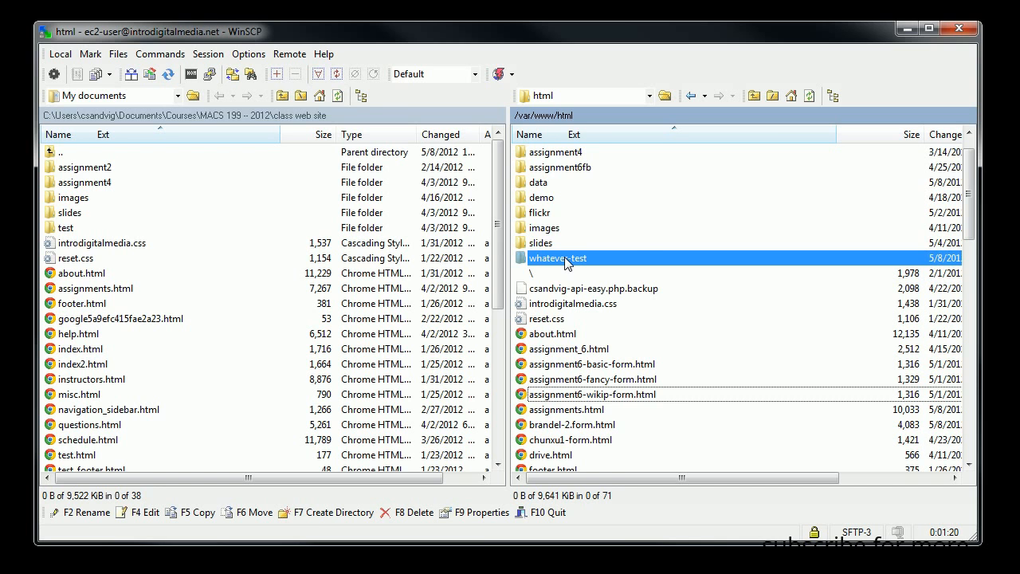
left_click_drag(566, 263, 566, 263)
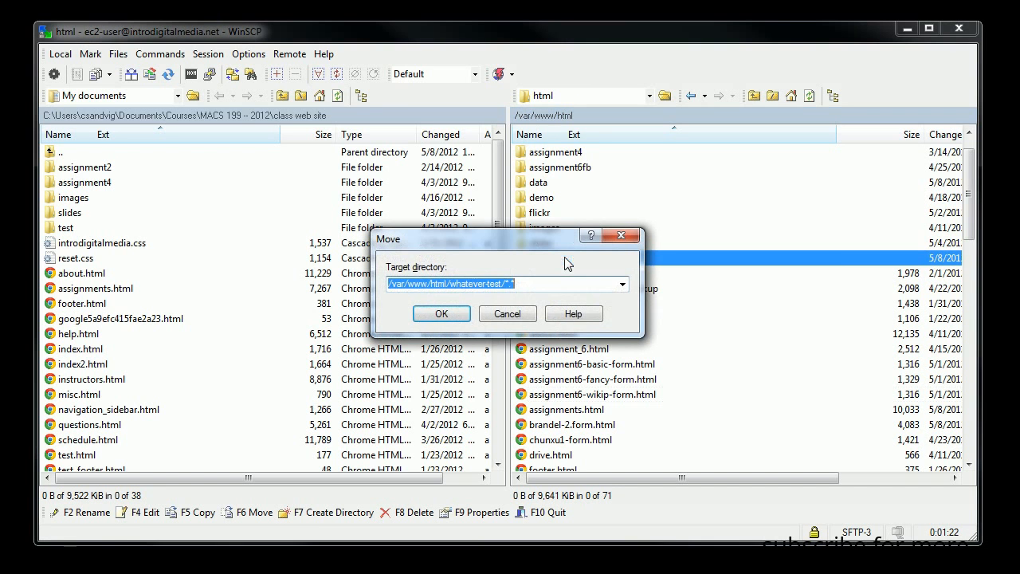
left_click(444, 315)
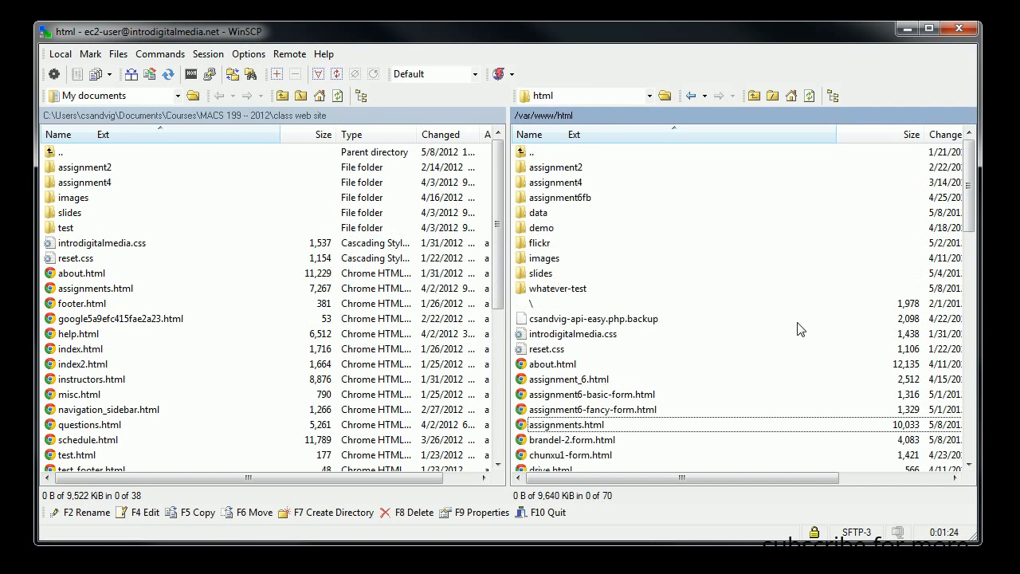
Move assignment6-wikip-api.php and assignment6-wikip-results.php together from the server's html directory into the whatever-test folder.
left_click_drag(968, 226, 982, 428)
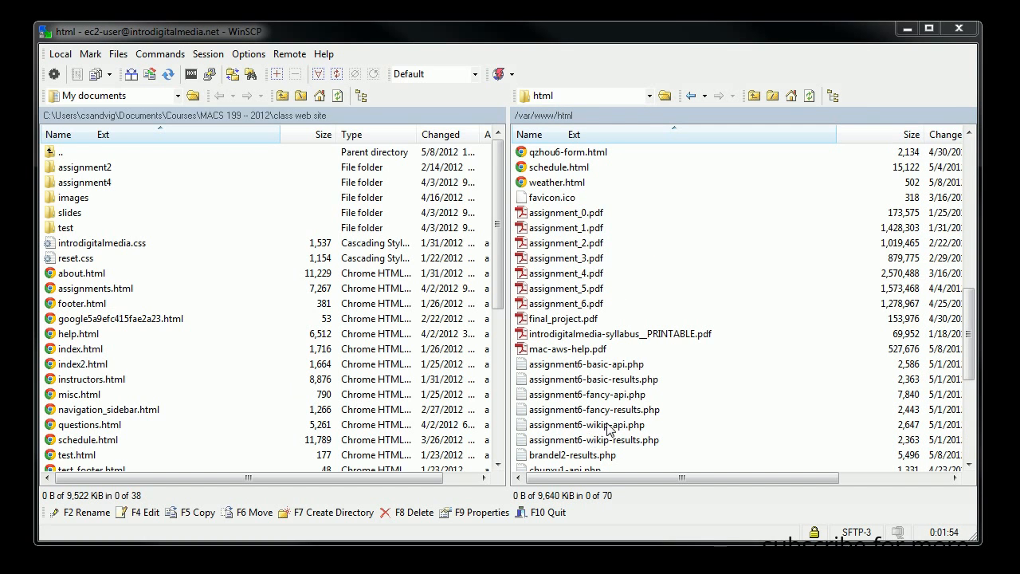
left_click(607, 425)
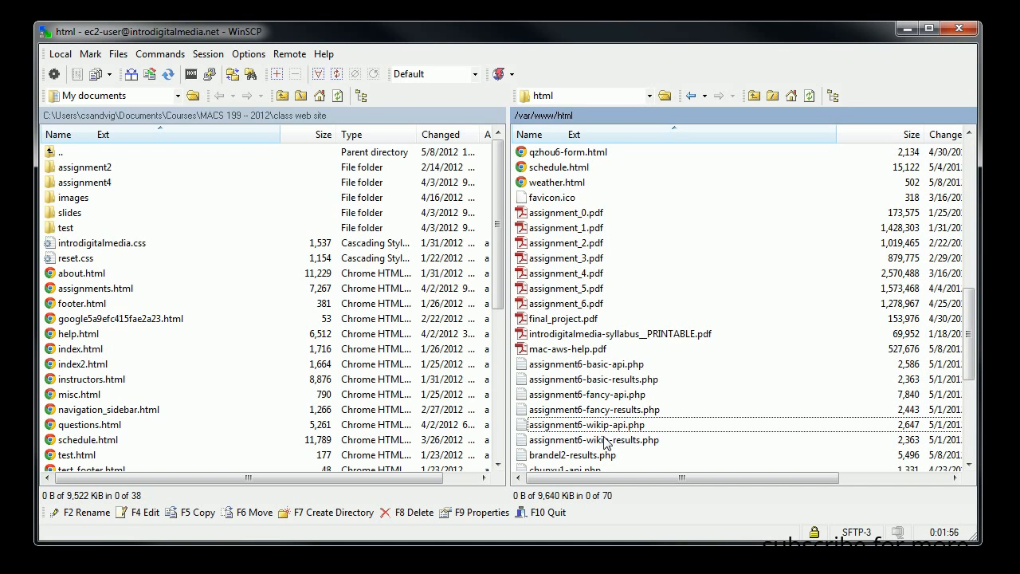
left_click(604, 440)
left_click(605, 425, "shift")
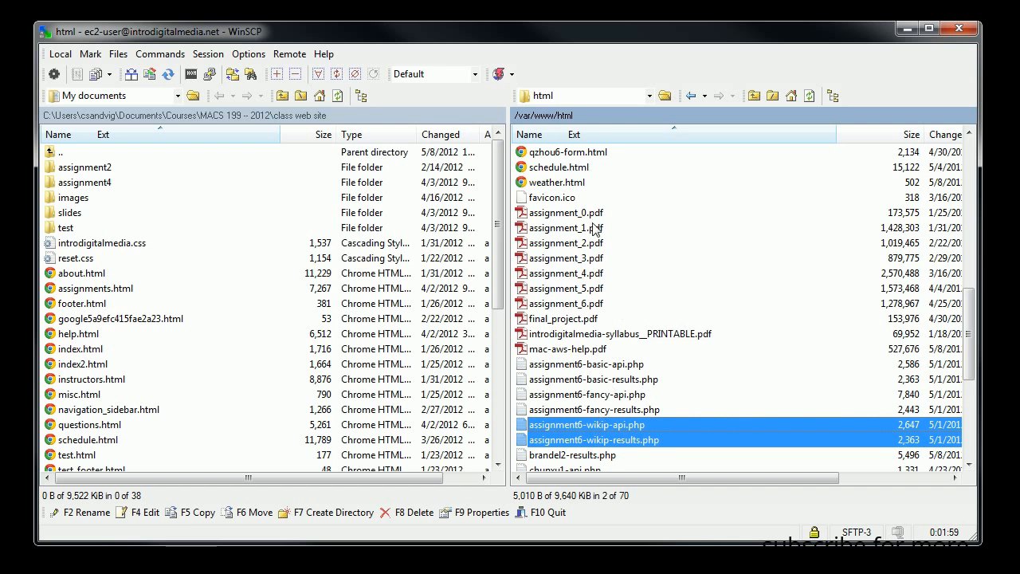
scroll(580, 154, "up", 2)
left_click_drag(579, 147, 564, 258)
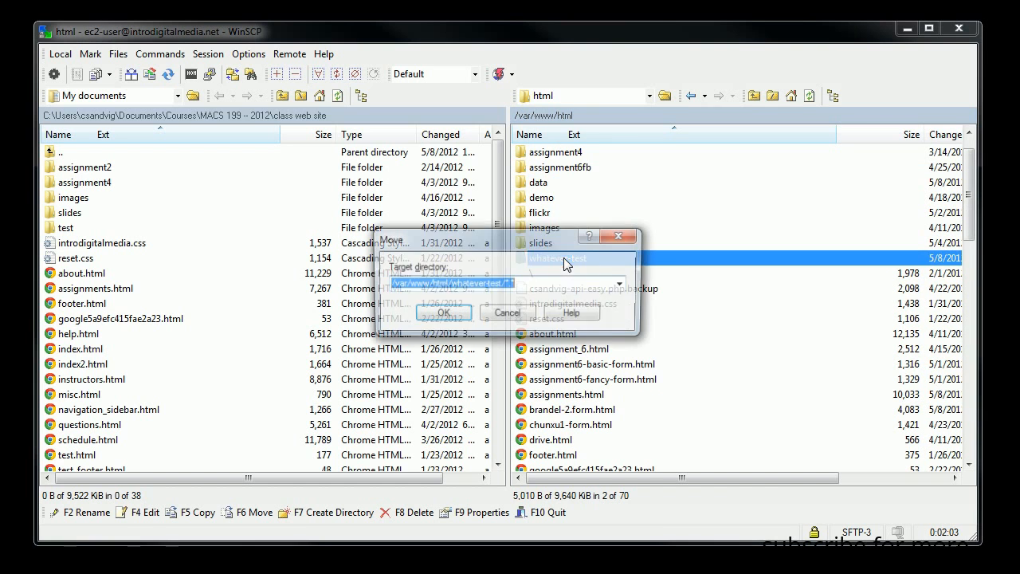
left_click(451, 314)
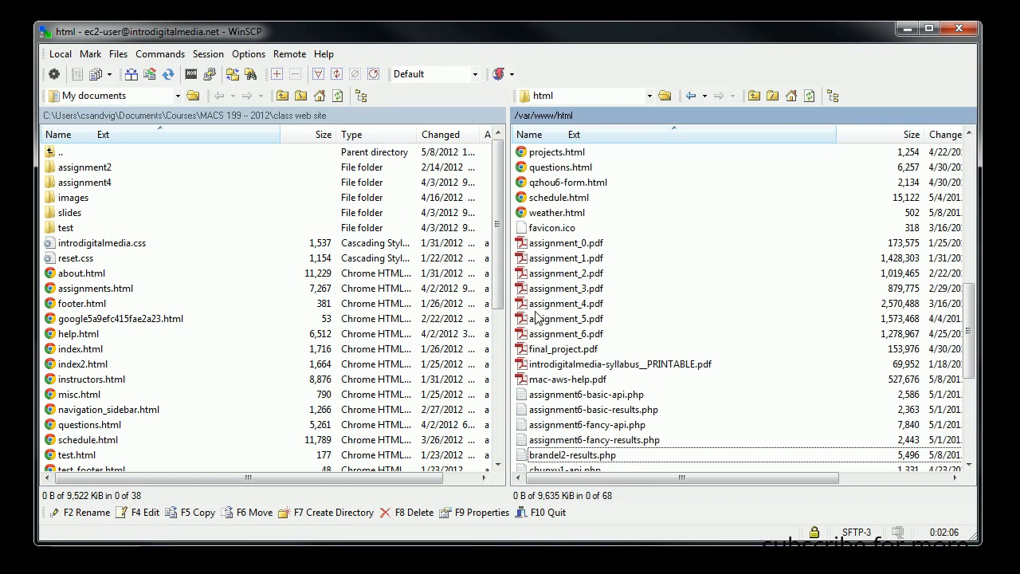
Open the whatever-test folder on the server and rename assignment6-wikip-form.html to index.html.
left_click(974, 253)
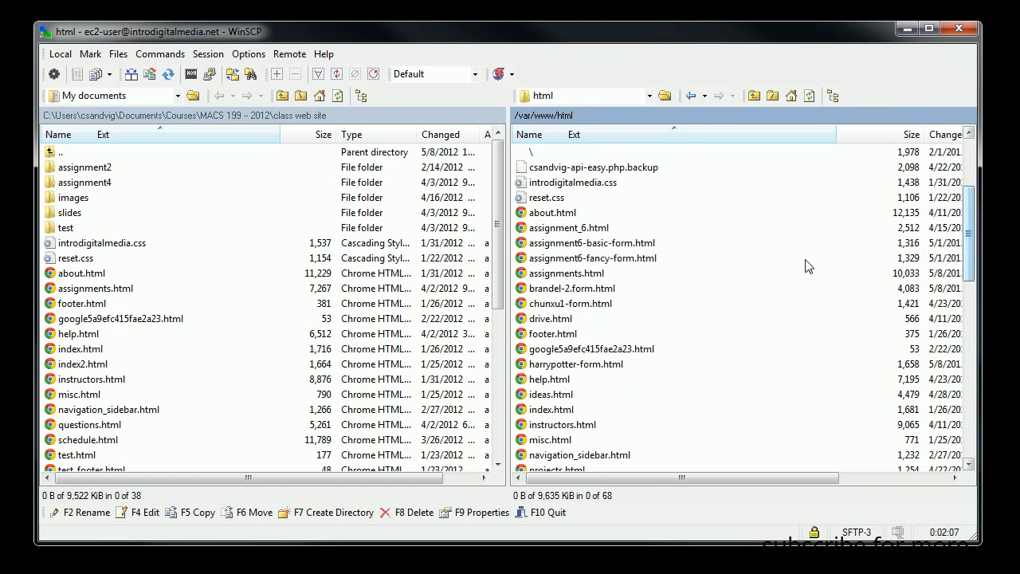
left_click(968, 177)
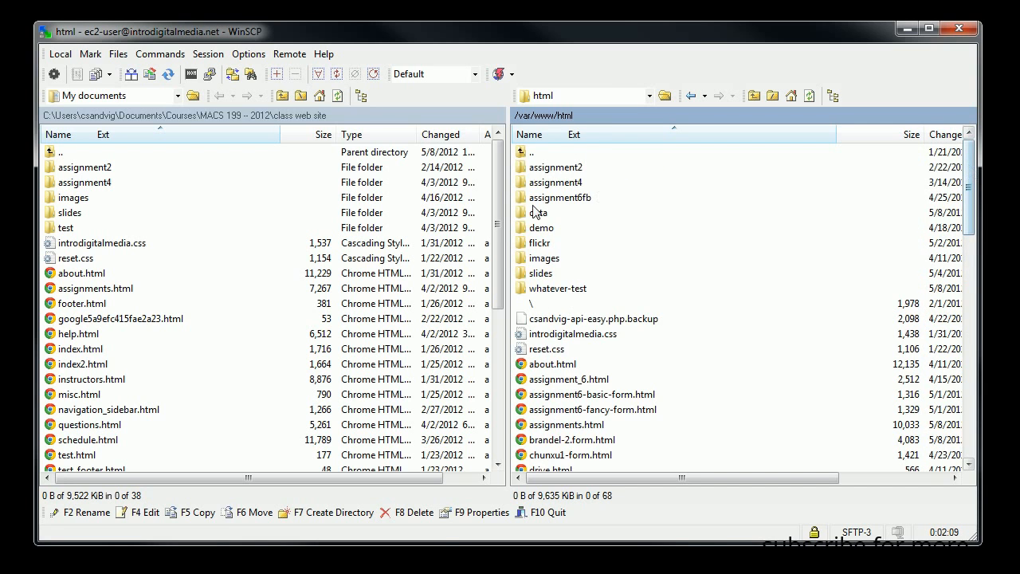
double_click(568, 288)
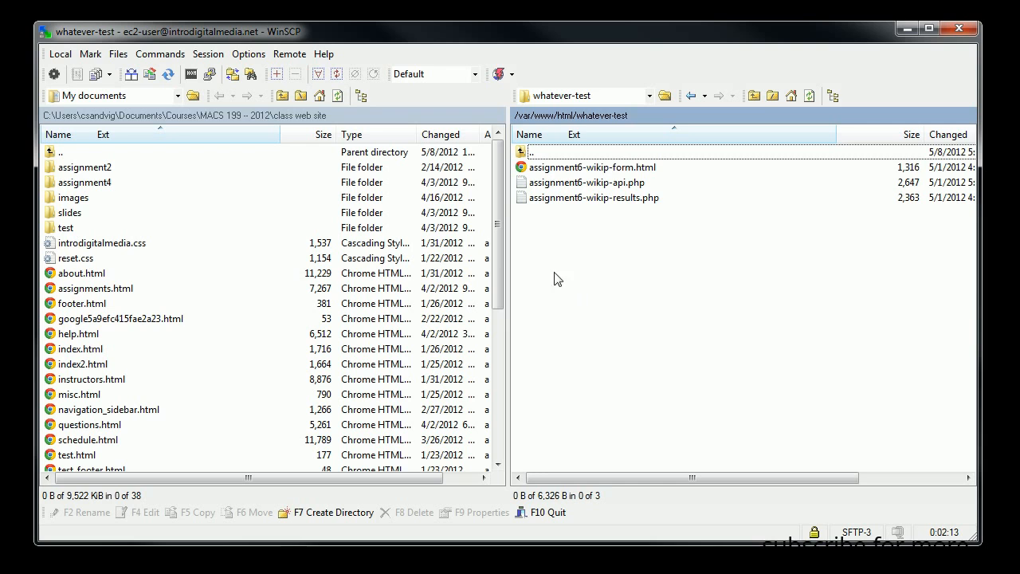
left_click(628, 167)
right_click(629, 171)
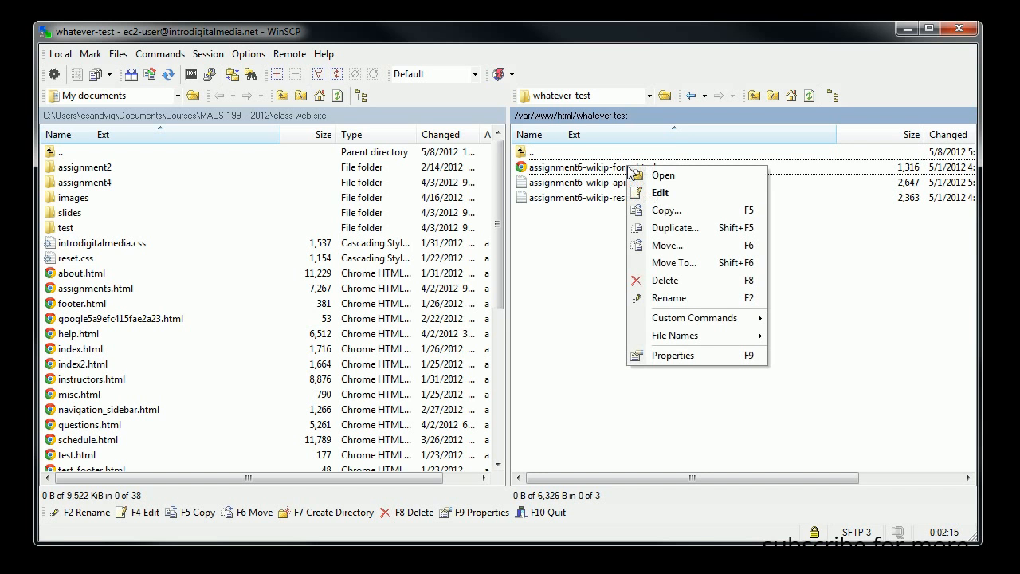
left_click(660, 298)
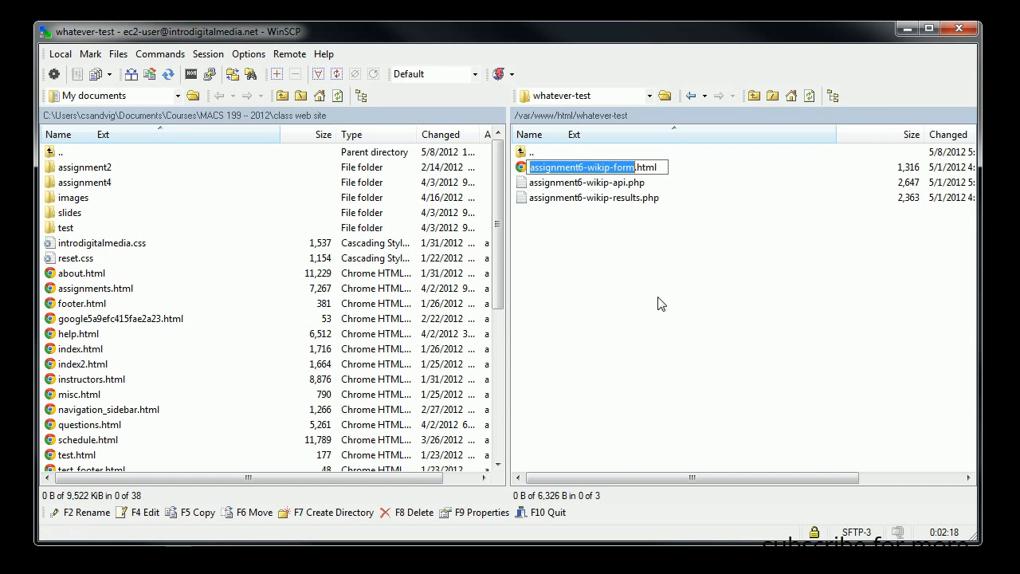
type("index")
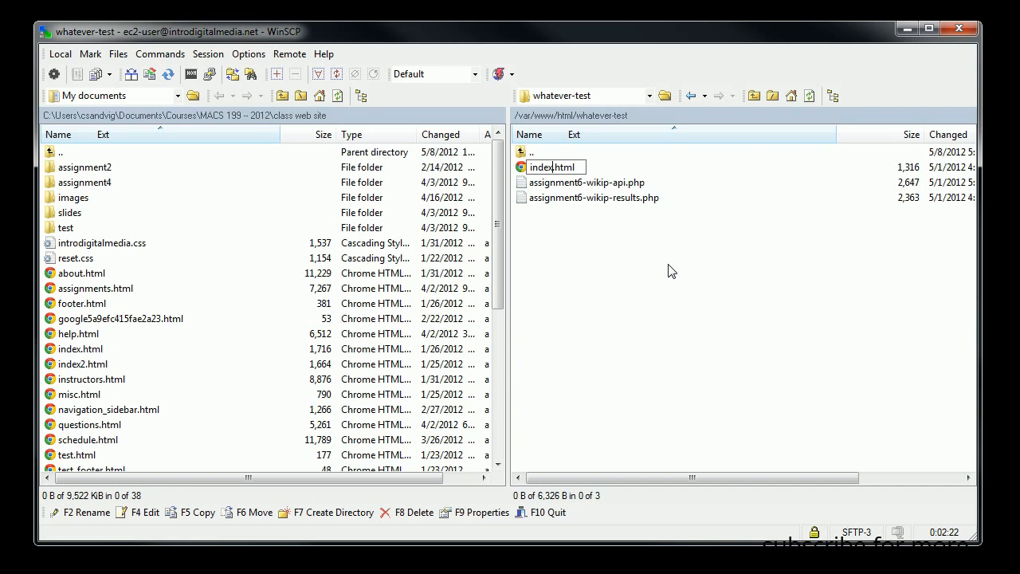
key("Return")
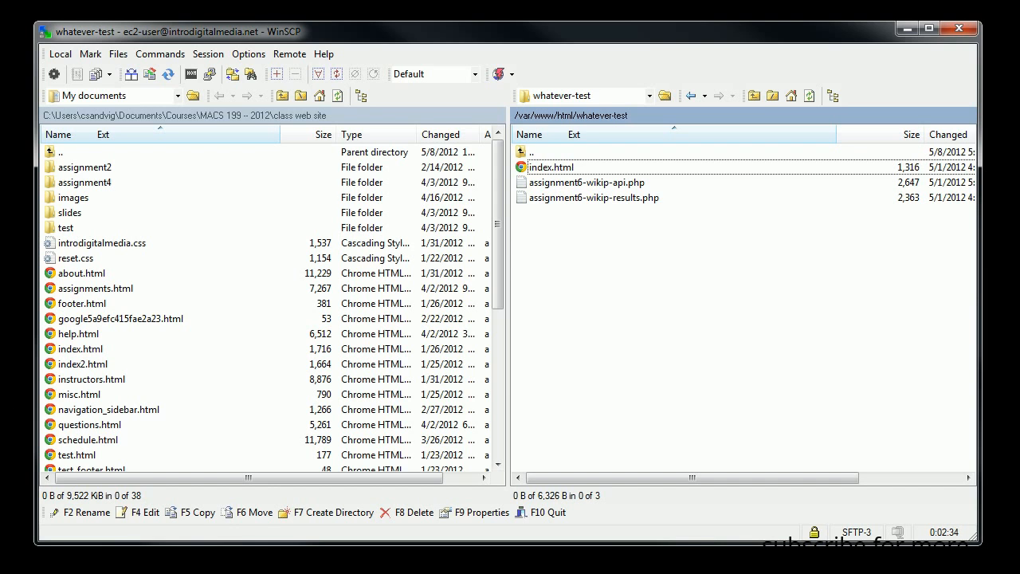
Switch to the web browser and open introdigitalmedia.net/whatever-test to load the hosted quiz page.
mouse_move(158, 573)
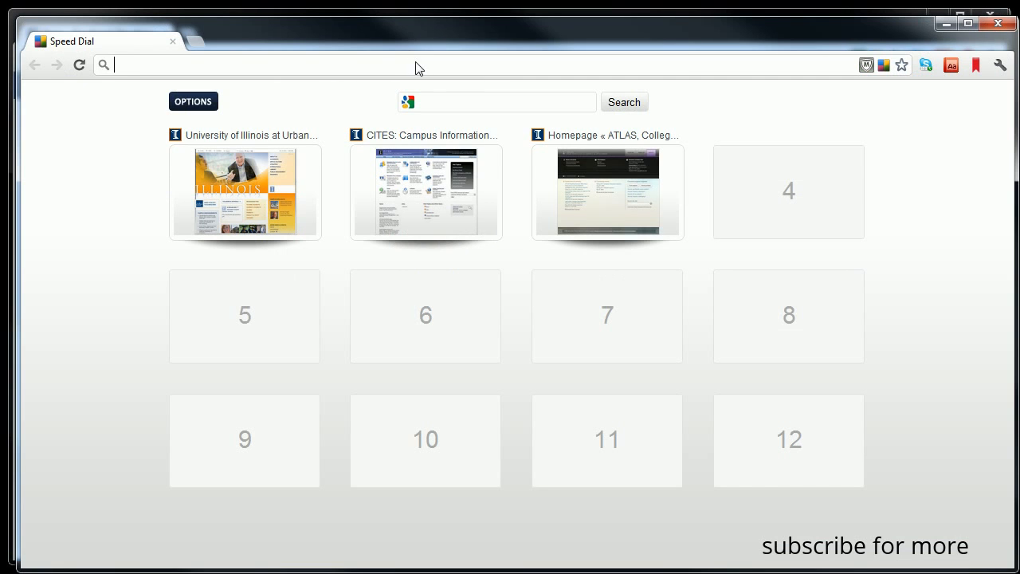
type("introdigitalmedia.net")
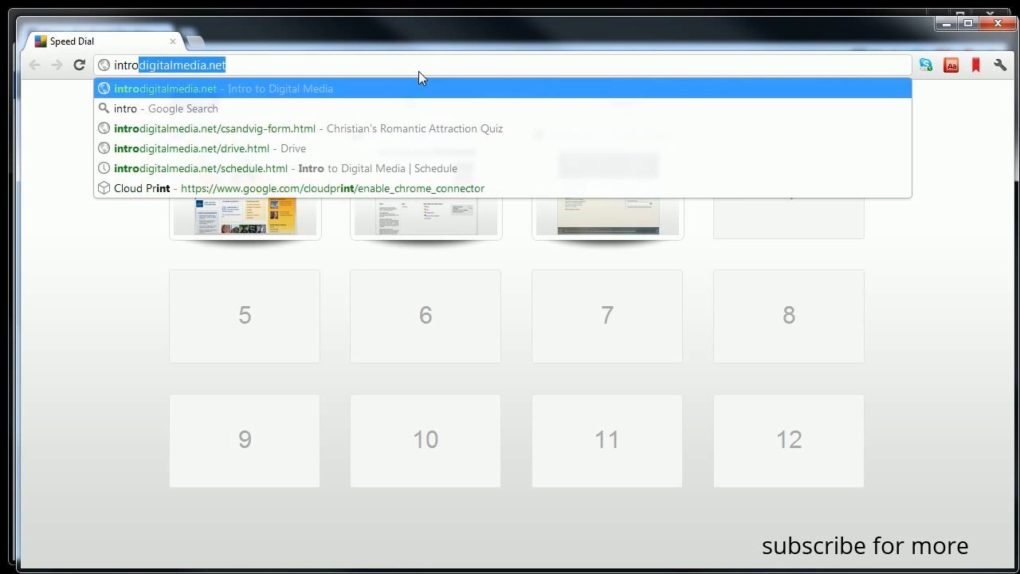
key("Right")
type("/")
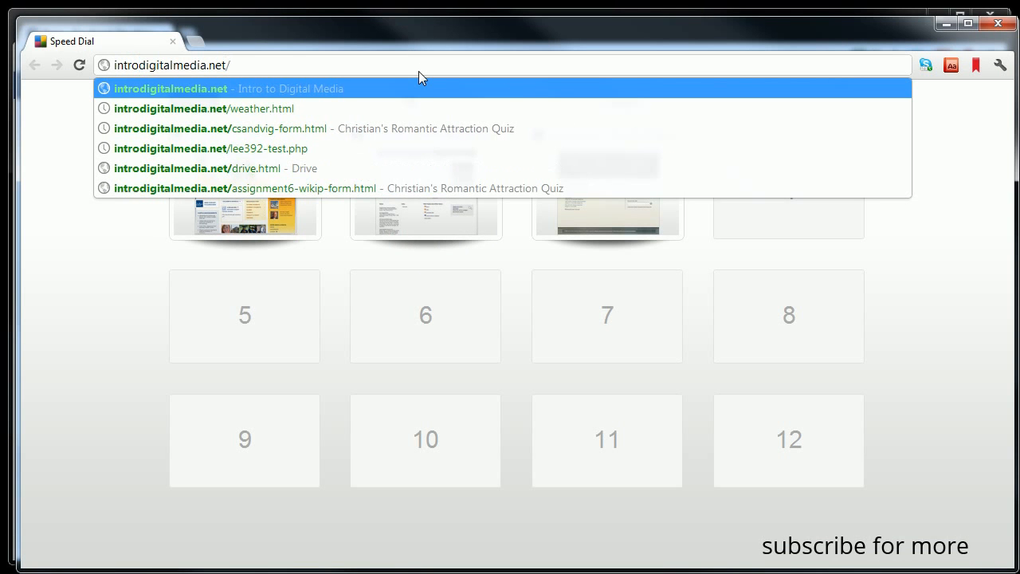
type("wh")
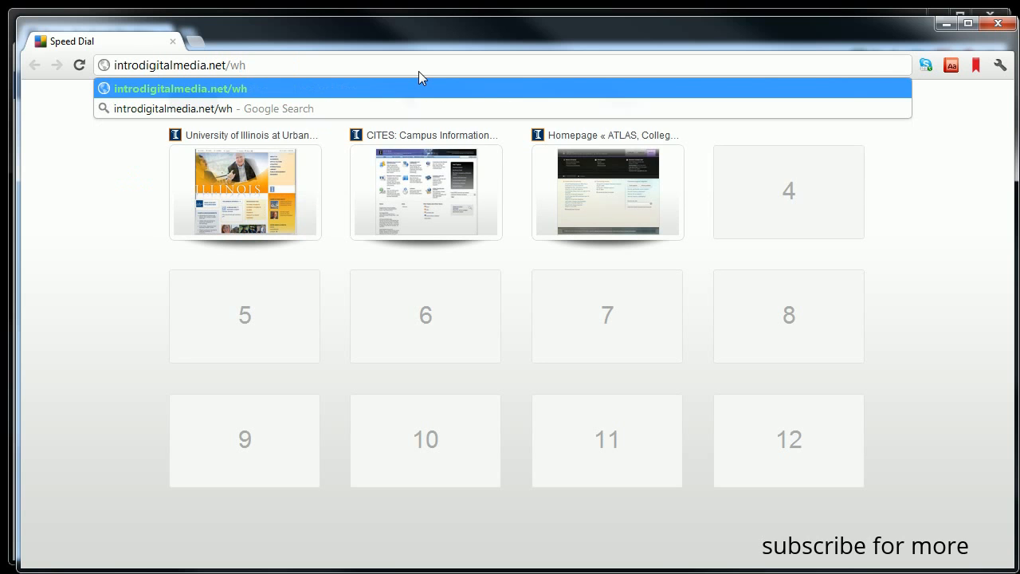
type("atever-test")
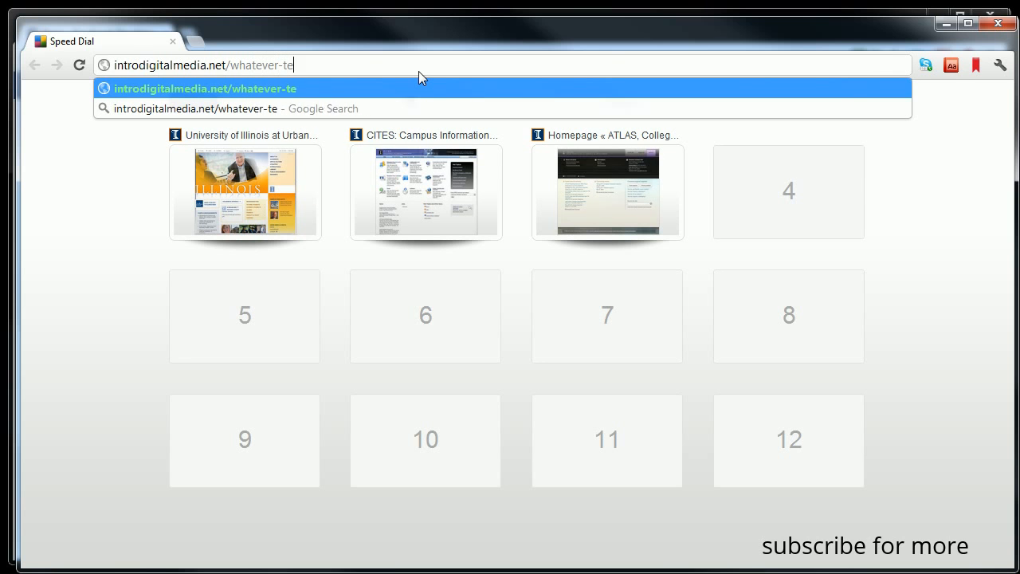
key("Return")
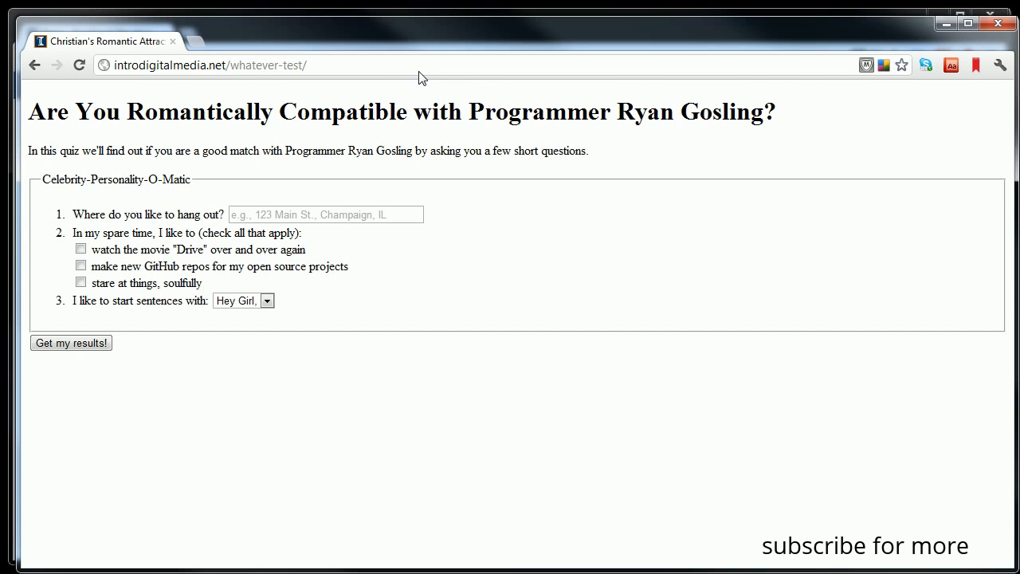
Test the quiz with Champaign as the hangout place, follow the further analysis link from the results, and return to the quiz form.
left_click(346, 209)
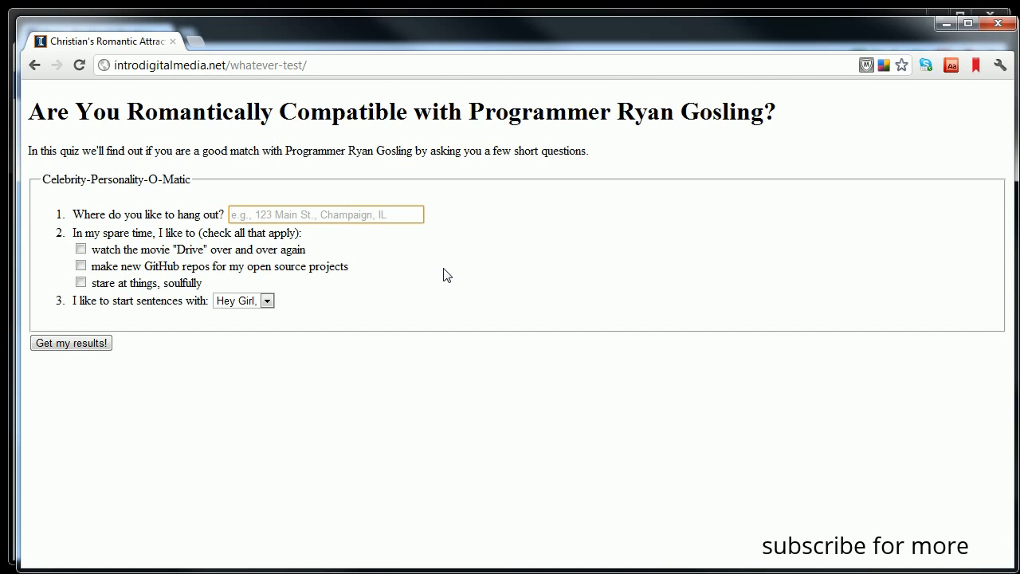
type("Cham")
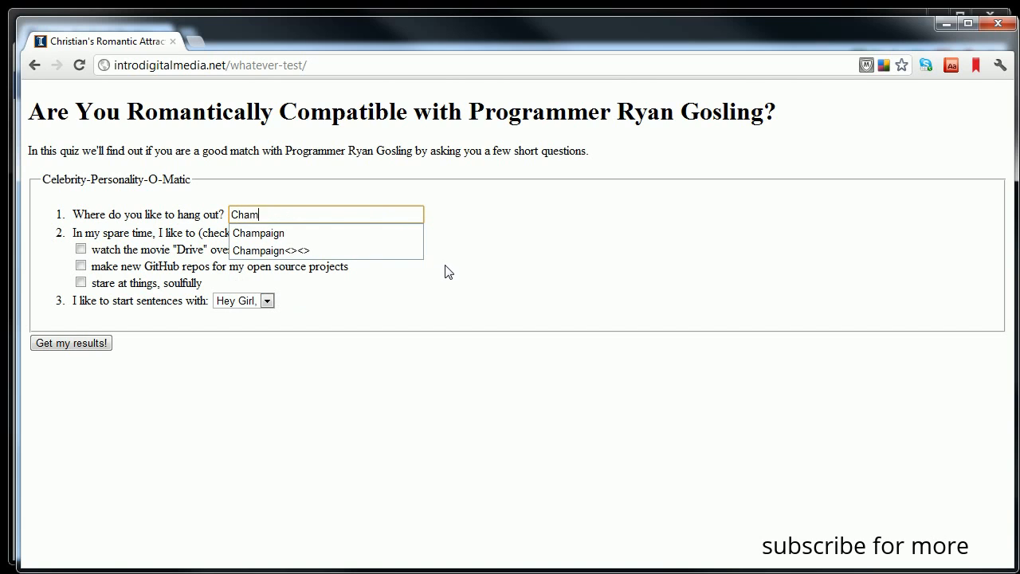
type("paign")
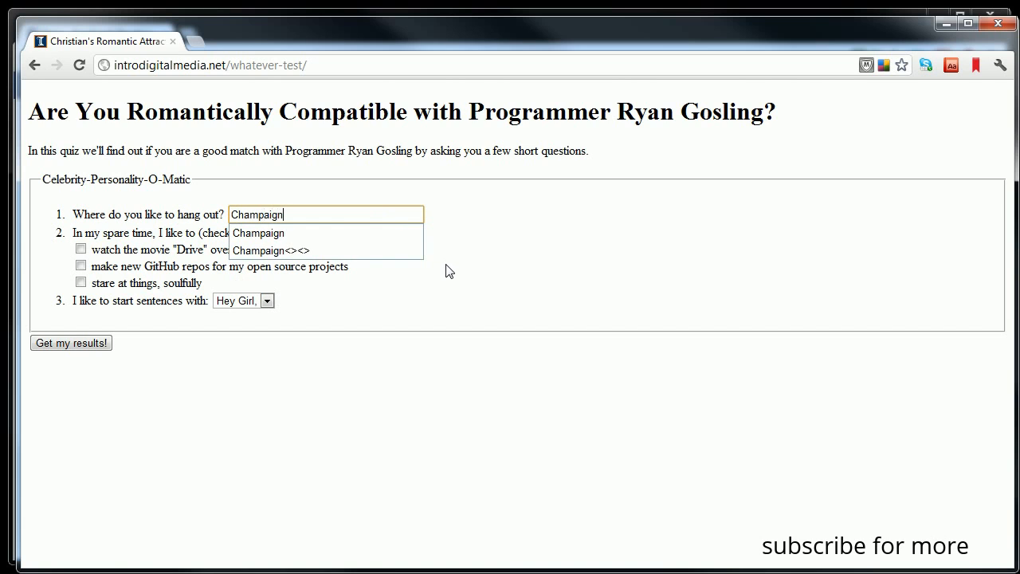
left_click(73, 343)
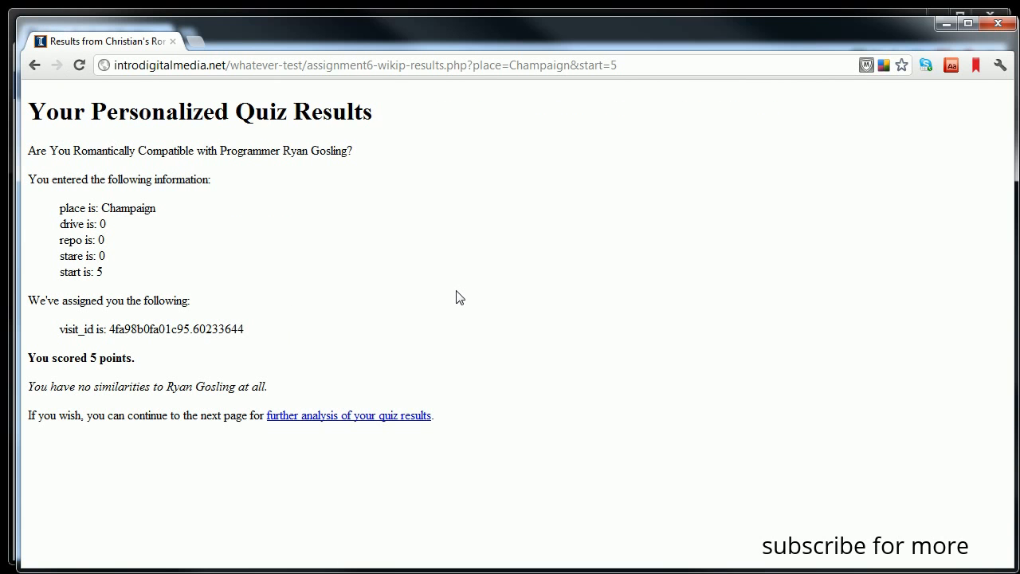
left_click(363, 415)
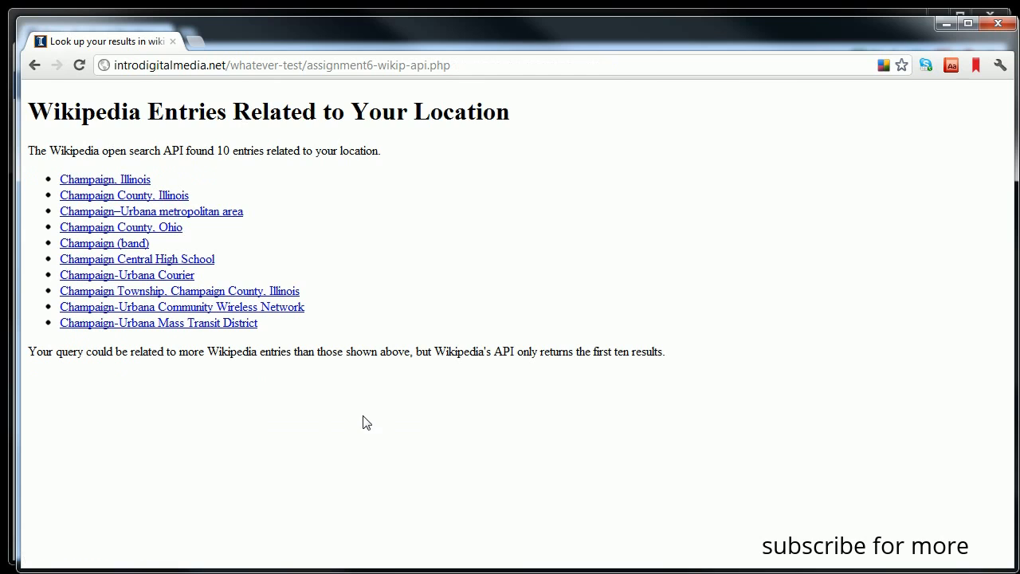
left_click(35, 67)
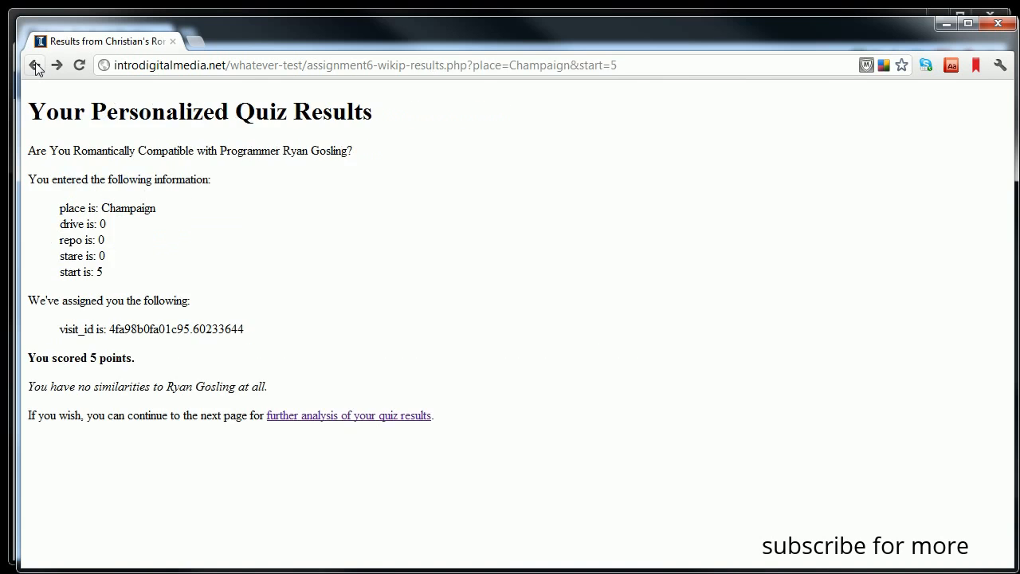
left_click(35, 67)
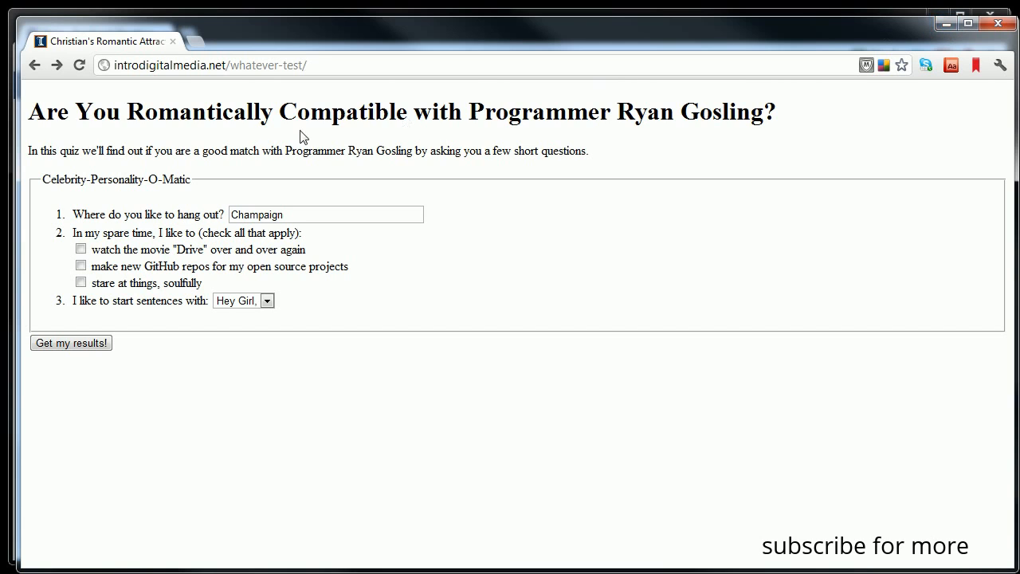
double_click(279, 67)
left_click(279, 67)
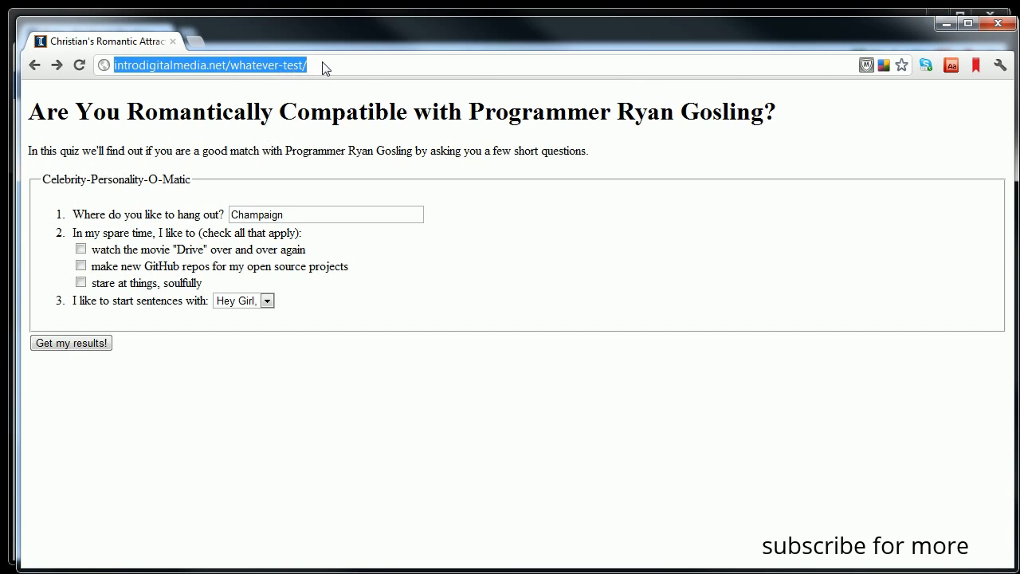
key("ctrl+d")
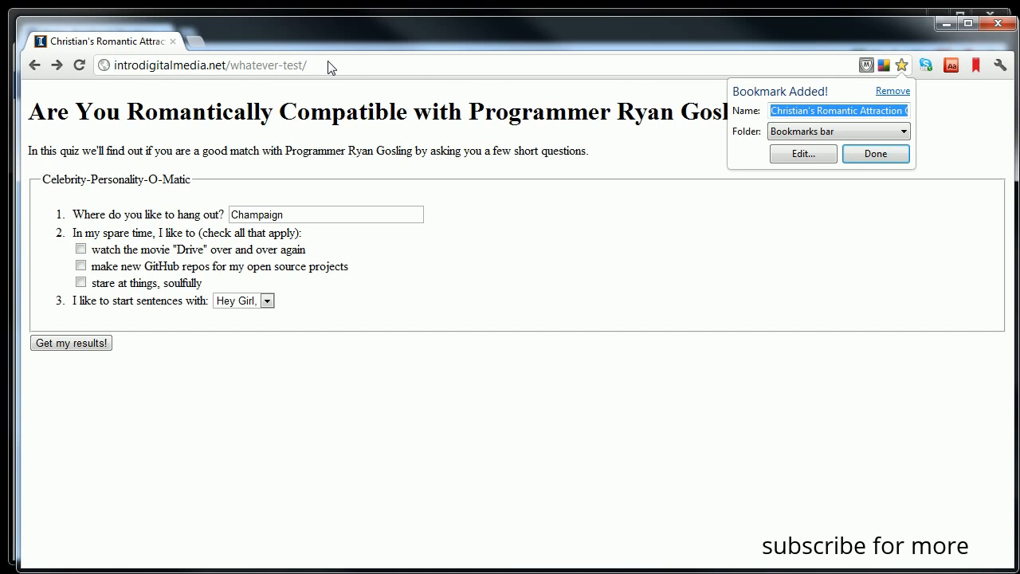
left_click(902, 95)
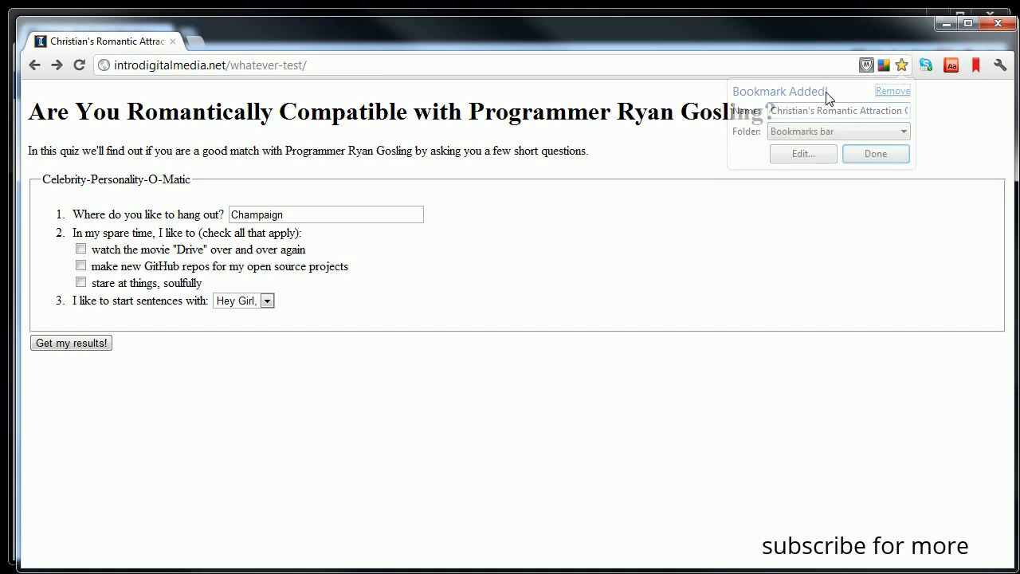
triple_click(349, 61)
key("ctrl+c")
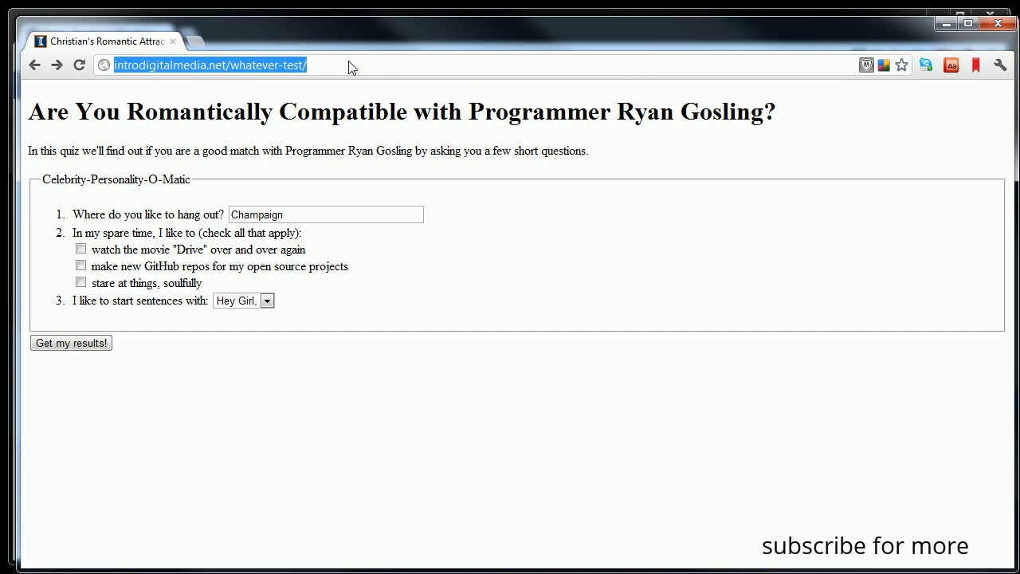
left_click(942, 26)
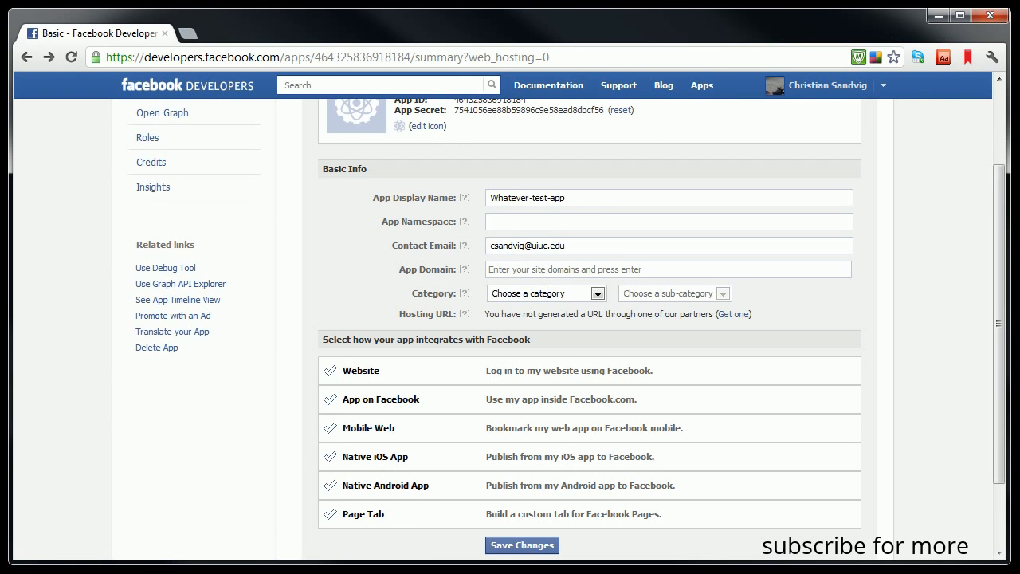
scroll(990, 335, "down", 3)
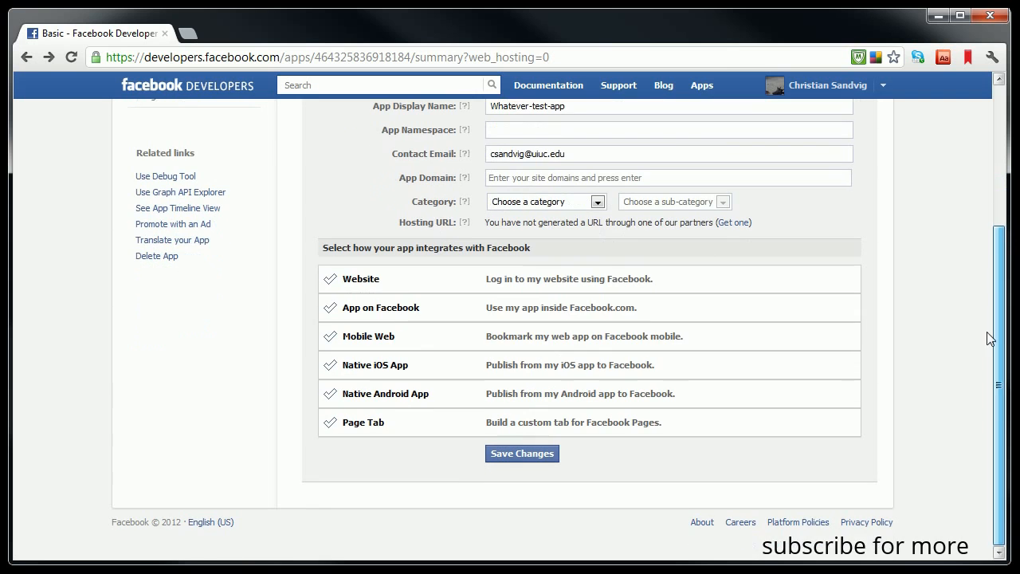
left_click(380, 310)
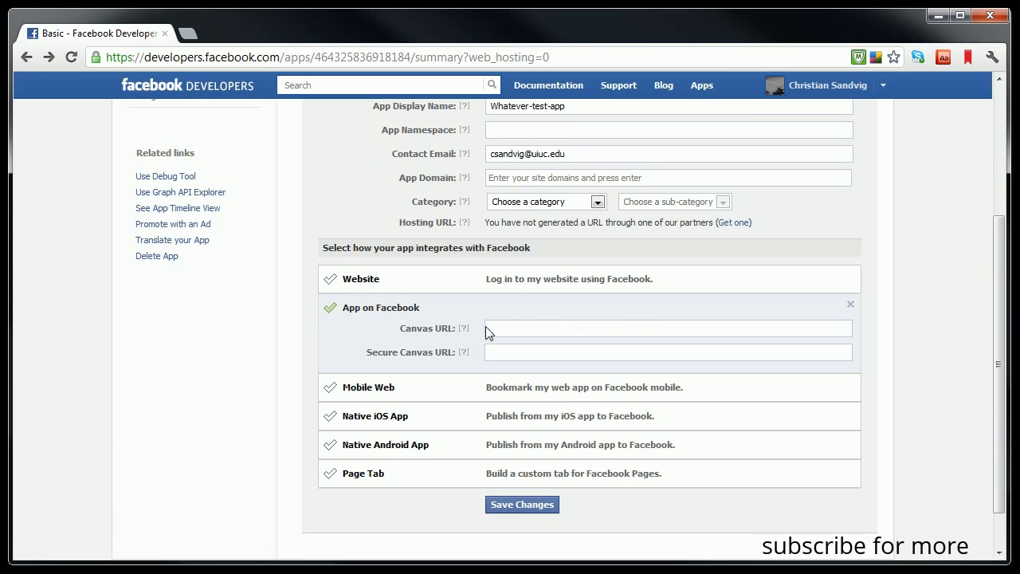
left_click(506, 330)
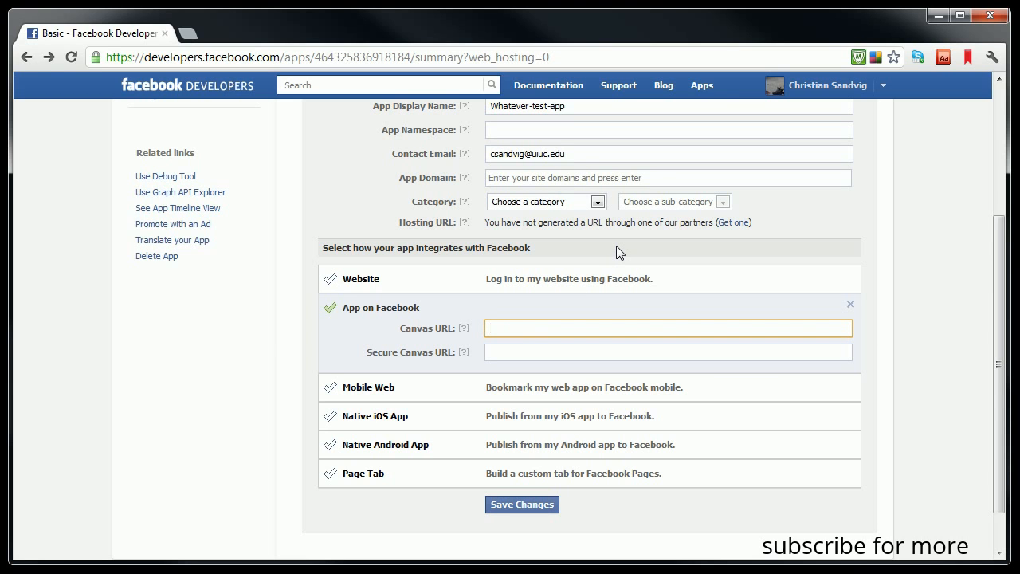
key("ctrl+v")
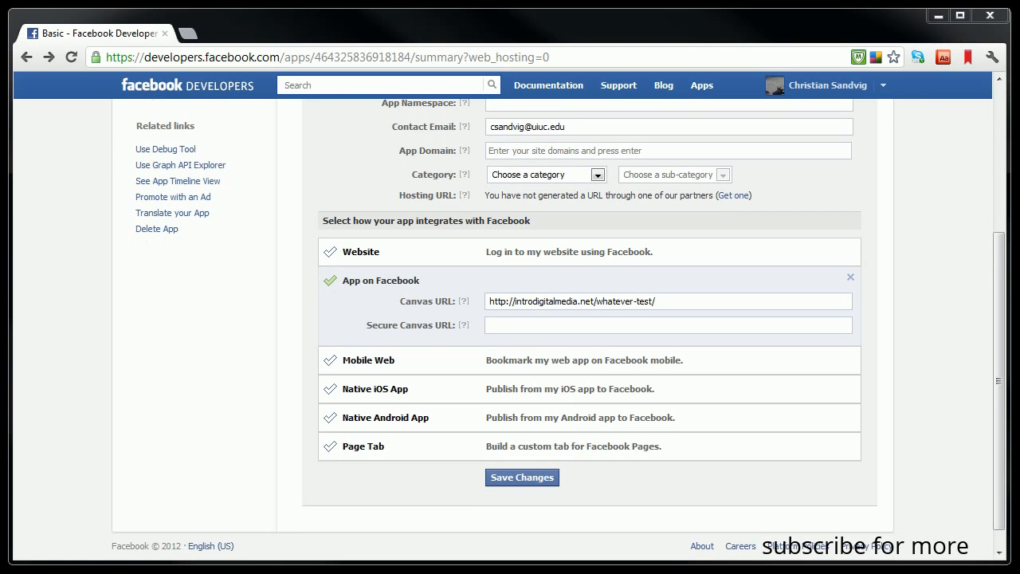
left_click(1002, 261)
mouse_move(1002, 261)
left_mouse_down()
mouse_move(1002, 138)
mouse_move(1002, 279)
left_mouse_up()
left_click(521, 451)
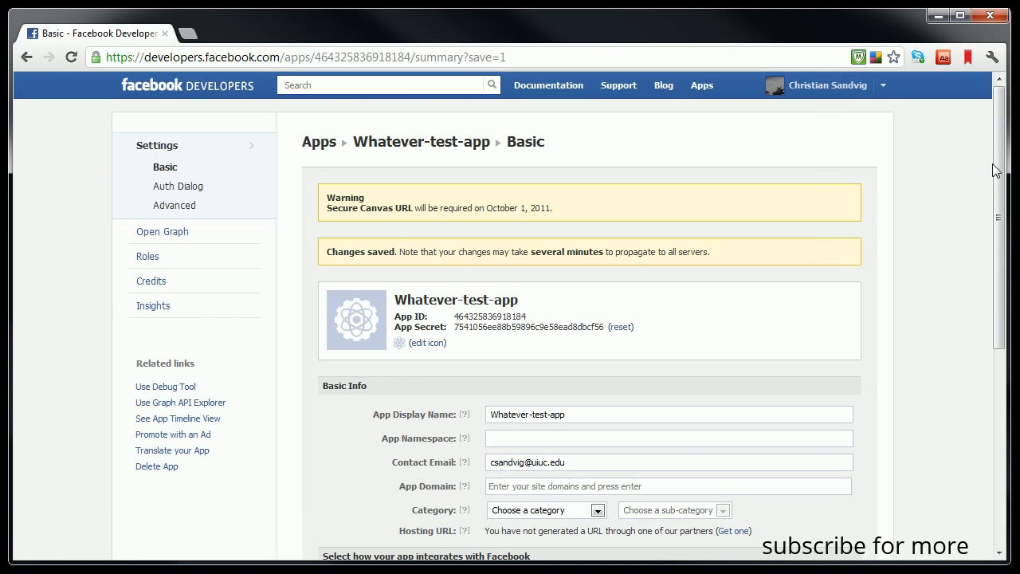
Examine the Secure Canvas URL notice on the app's Basic settings page, along with the App ID and App Secret.
left_click_drag(1000, 171, 996, 202)
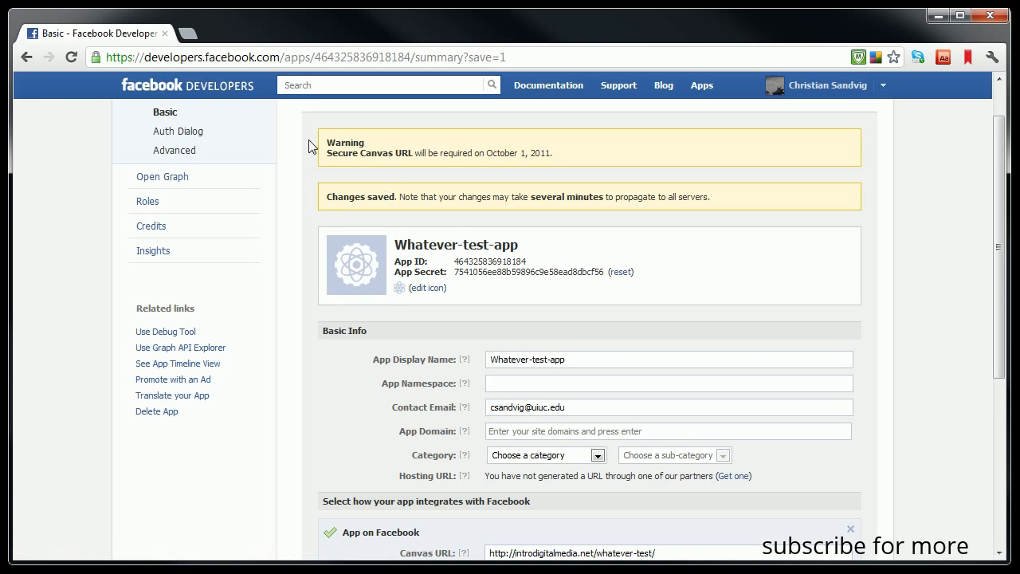
left_click_drag(343, 154, 405, 160)
left_click(407, 159)
left_click_drag(994, 220, 1006, 154)
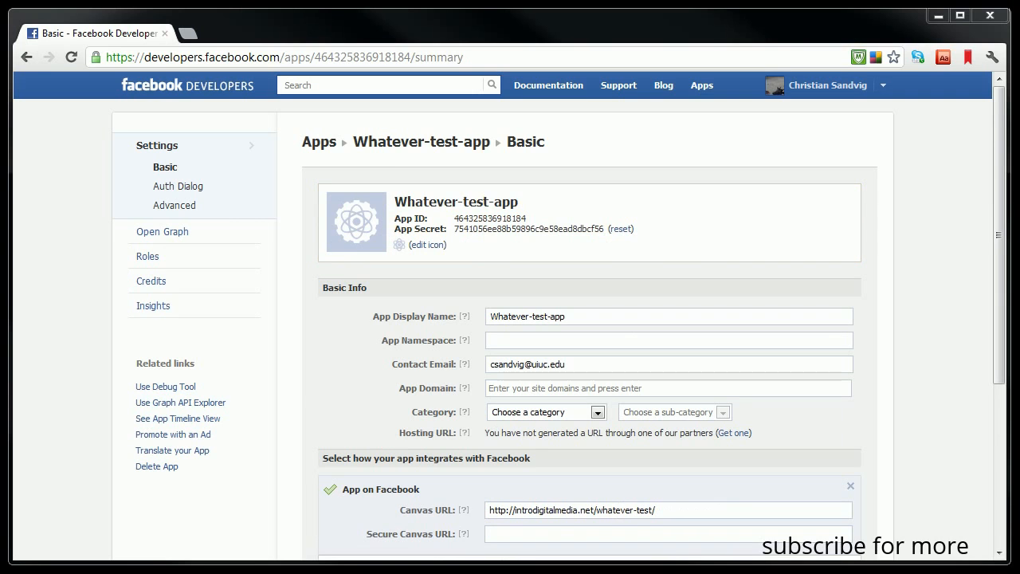
left_click(496, 216)
double_click(497, 217)
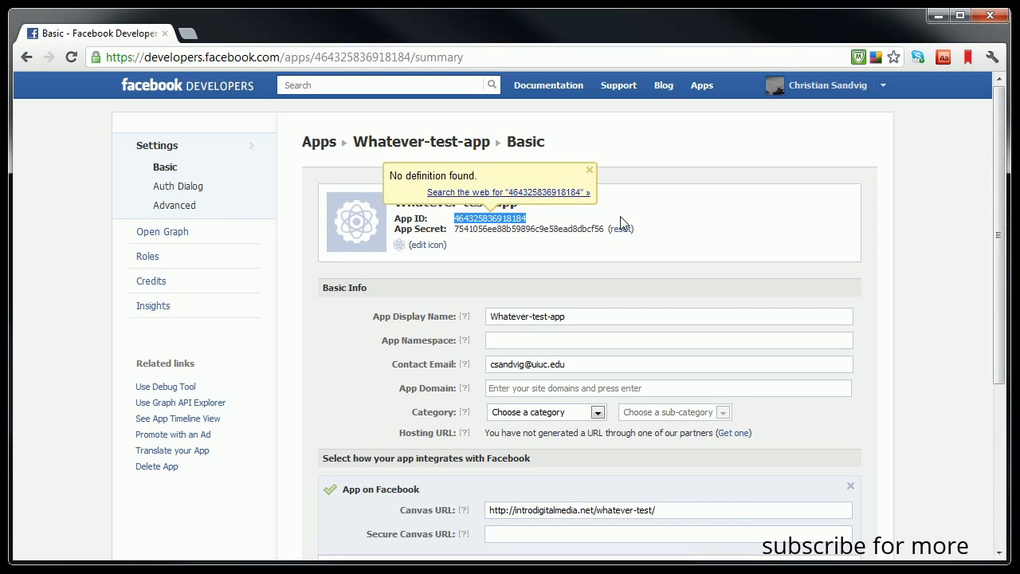
left_click(761, 209)
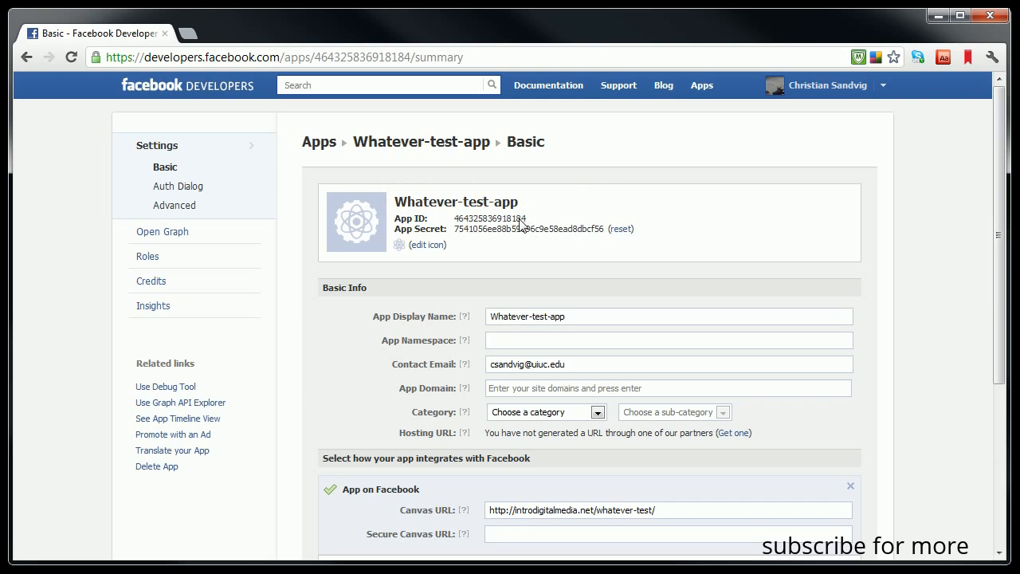
left_click_drag(531, 219, 452, 220)
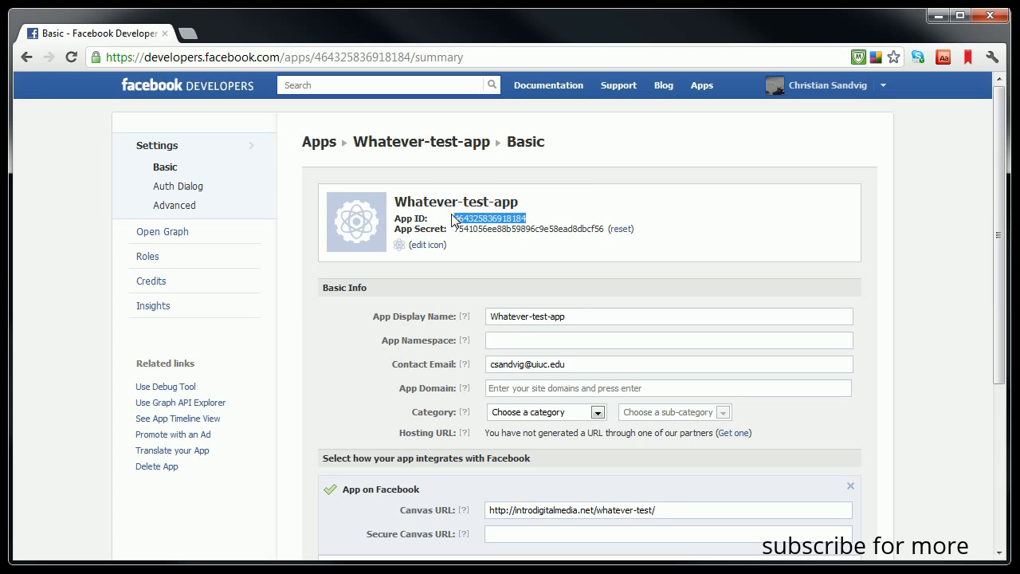
left_click(454, 225)
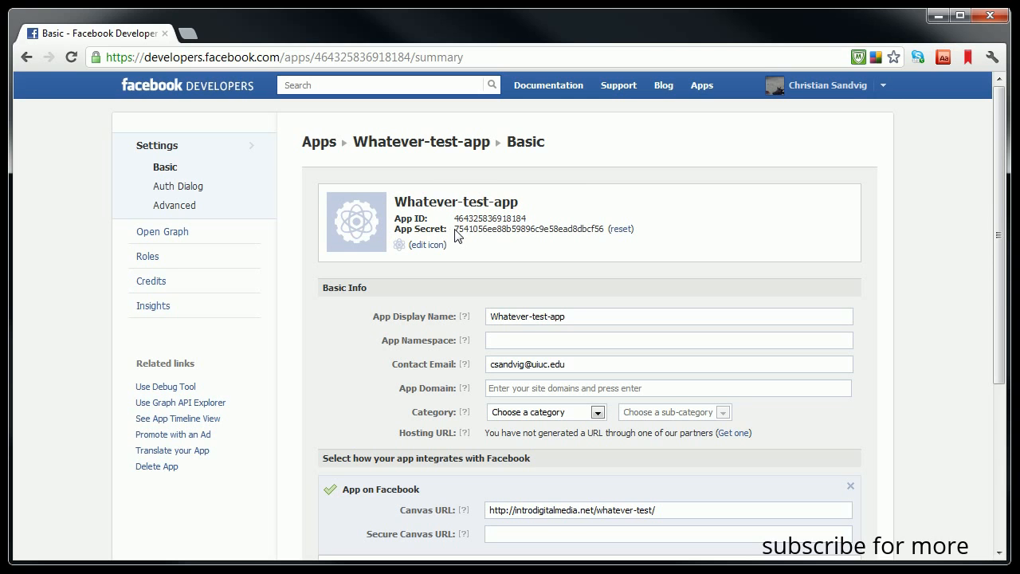
left_click_drag(456, 231, 605, 236)
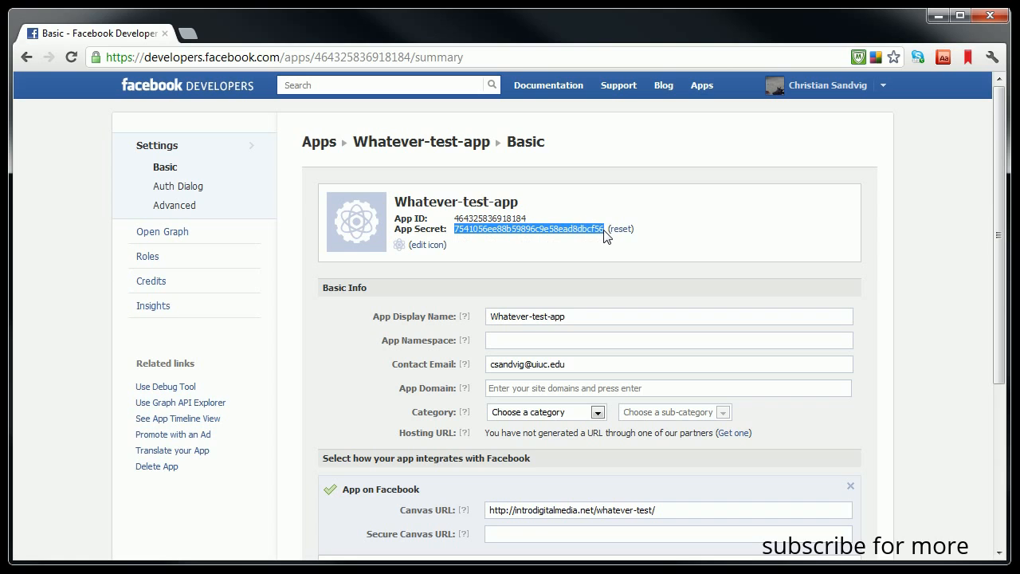
left_click(605, 235)
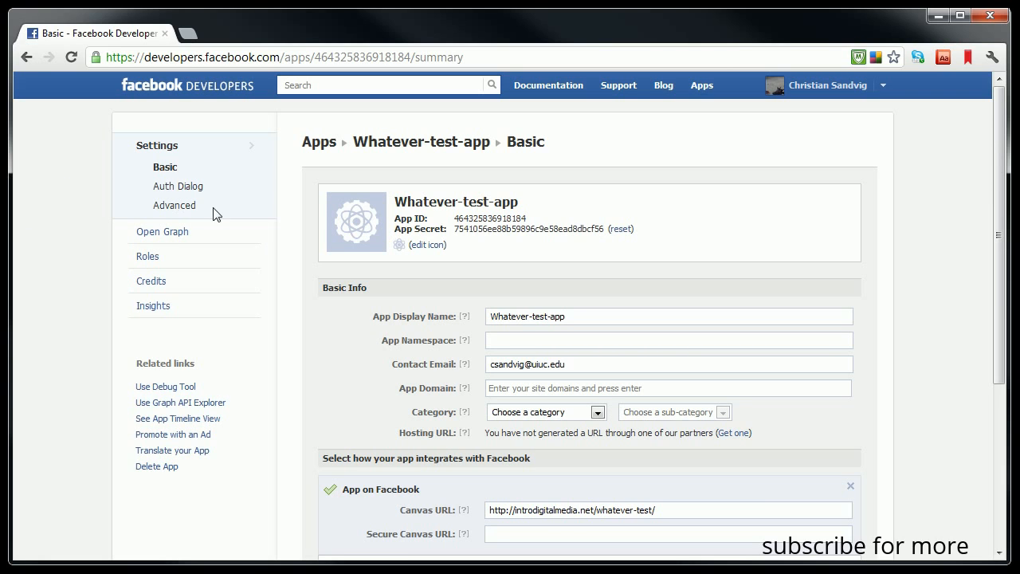
Enable Sandbox Mode in the app's Advanced settings and save the changes.
left_click(175, 206)
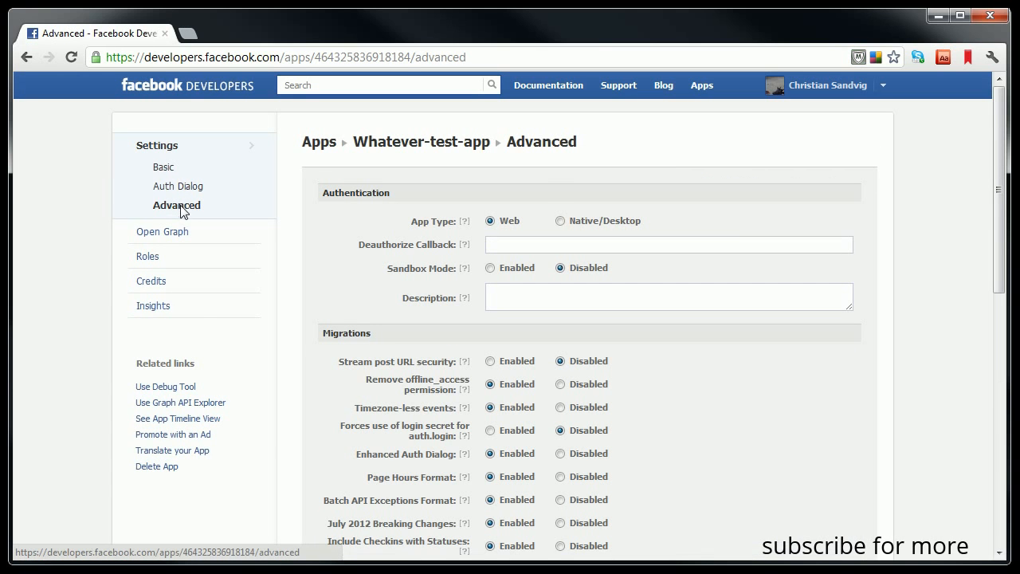
left_click(490, 268)
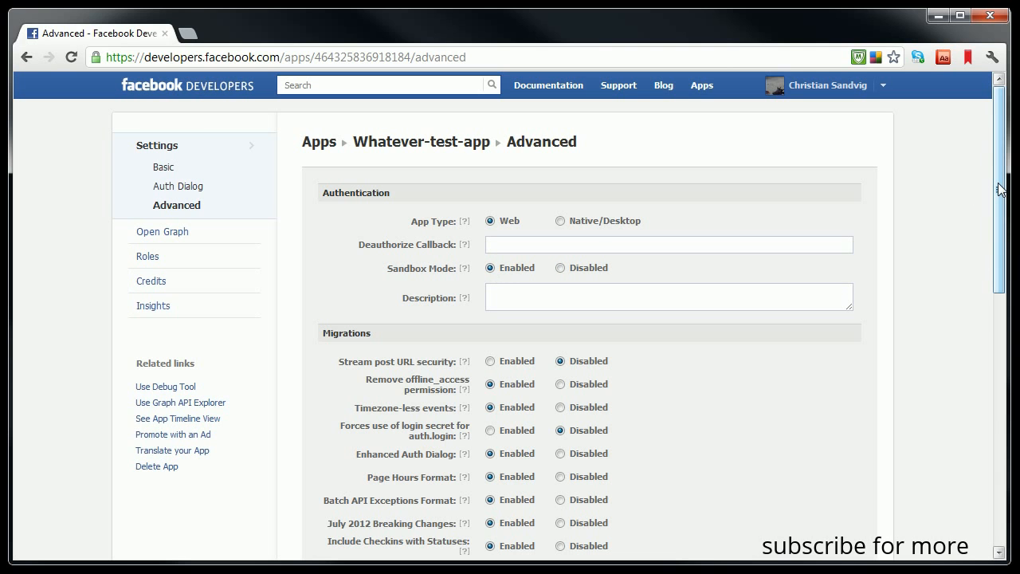
left_click_drag(1001, 189, 1006, 248)
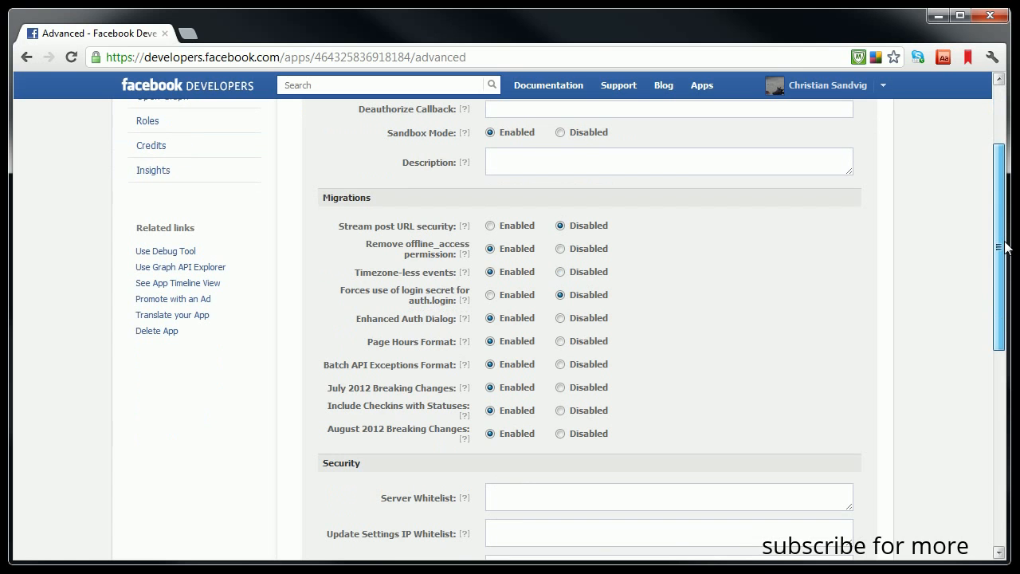
left_click_drag(1006, 248, 1006, 430)
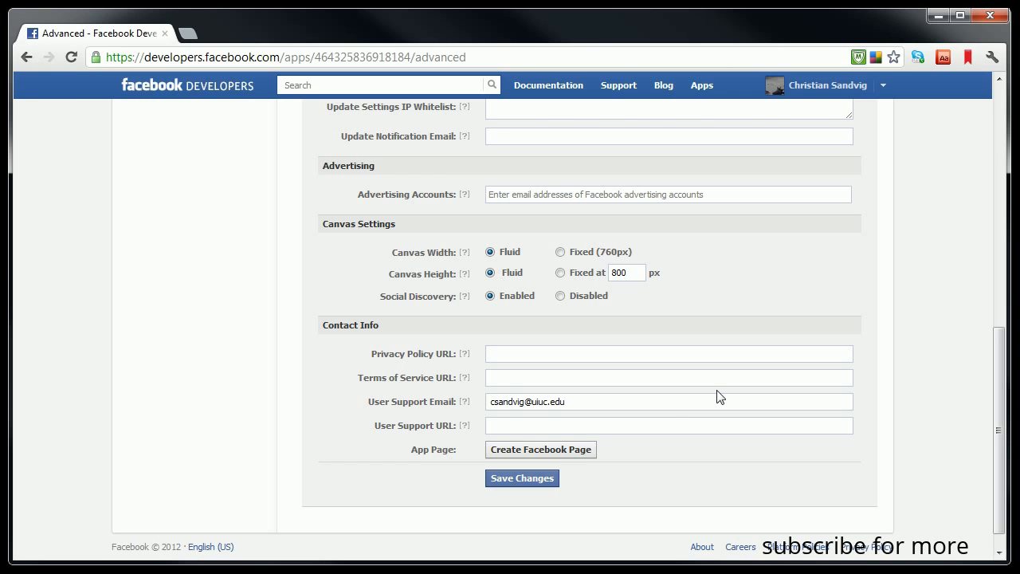
left_click(538, 477)
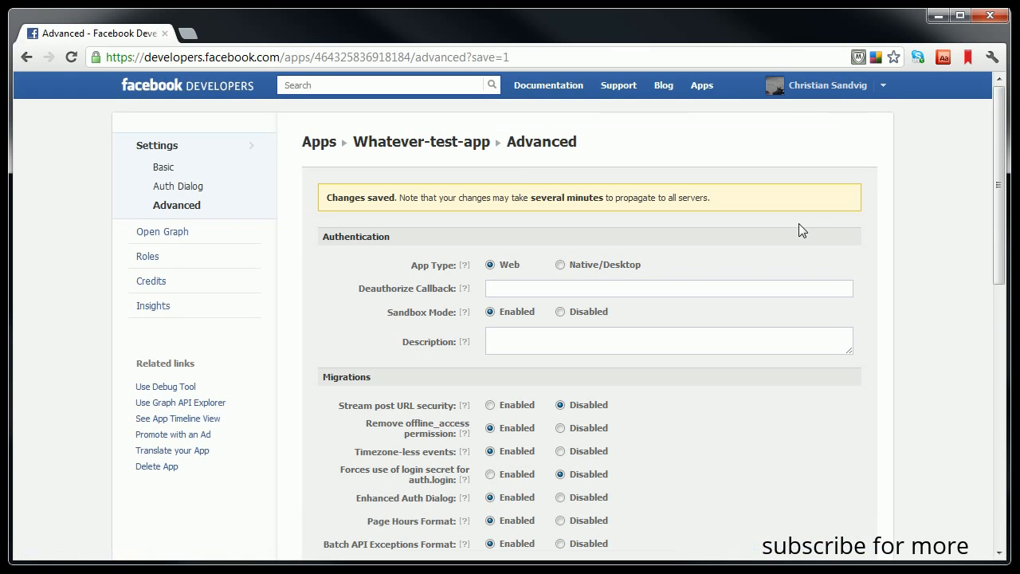